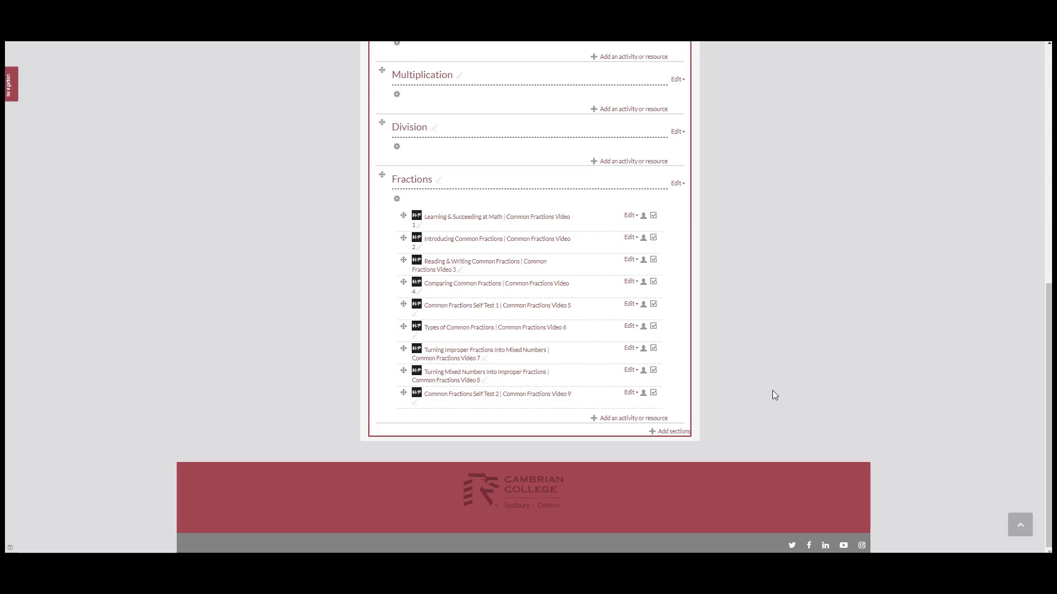
# - Open Edit settings for the Common Fractions Self Test 1 activity in the Fractions section
pyautogui.scroll(10, 772, 395)
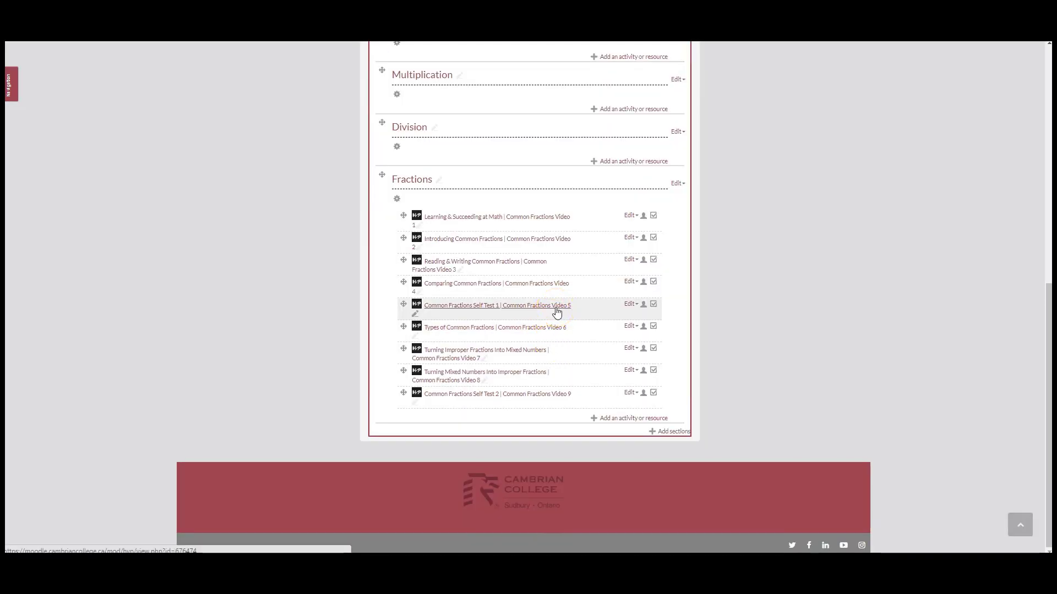
pyautogui.click(631, 304)
pyautogui.click(633, 318)
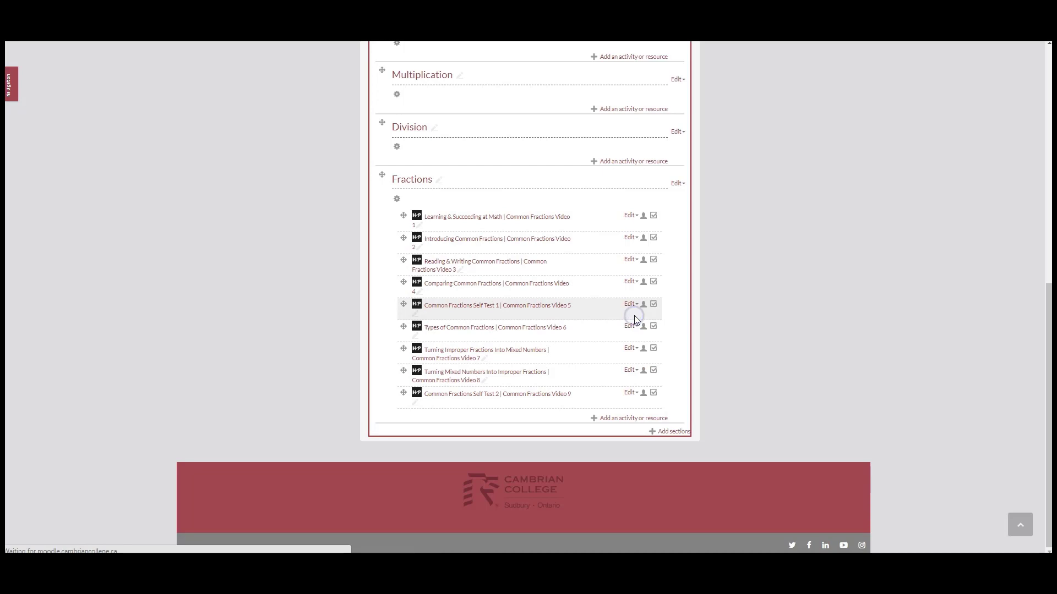
pyautogui.scroll(-2, 495, 308)
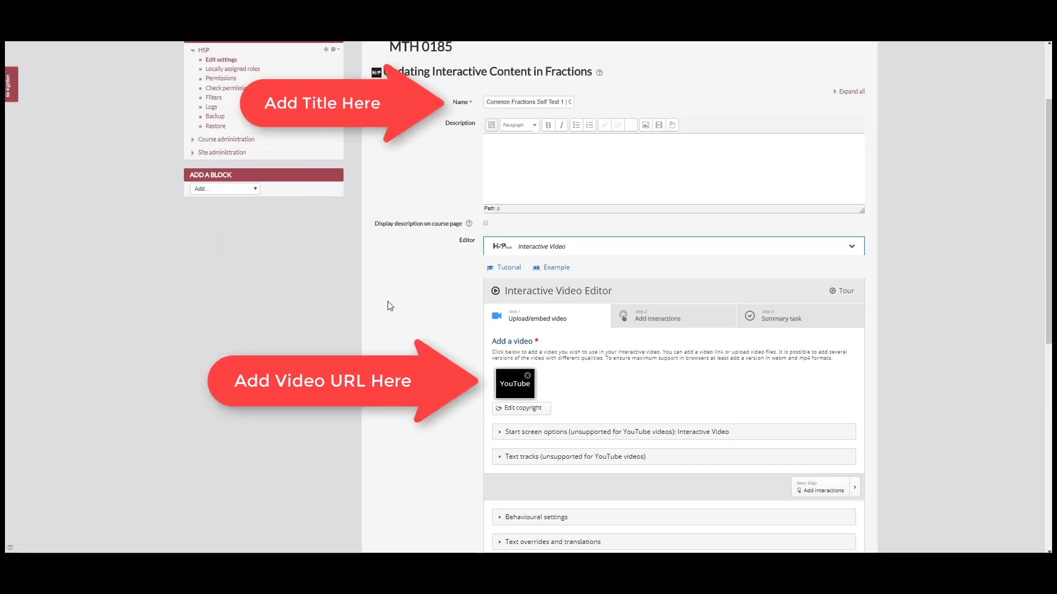
# - Go to Step 2 Add interactions and insert a Drag and Drop interaction
pyautogui.click(673, 324)
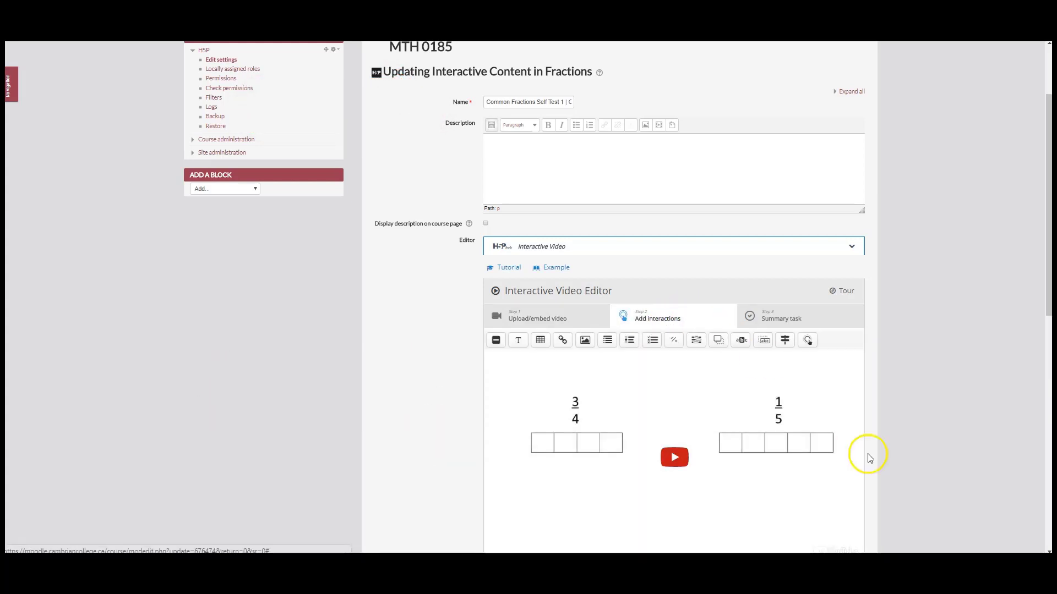
pyautogui.scroll(-3, 949, 460)
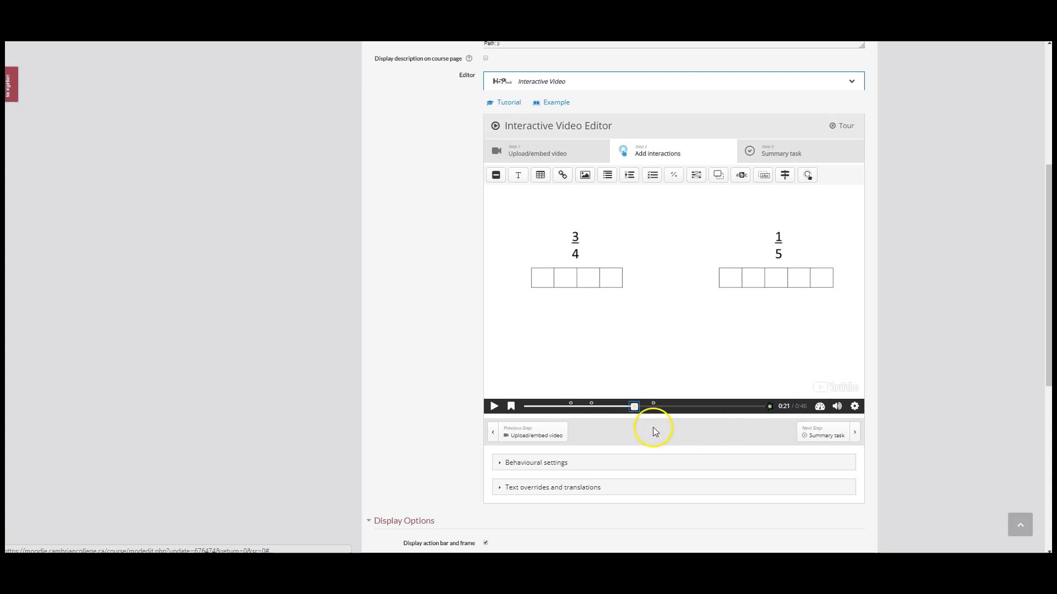
pyautogui.click(718, 177)
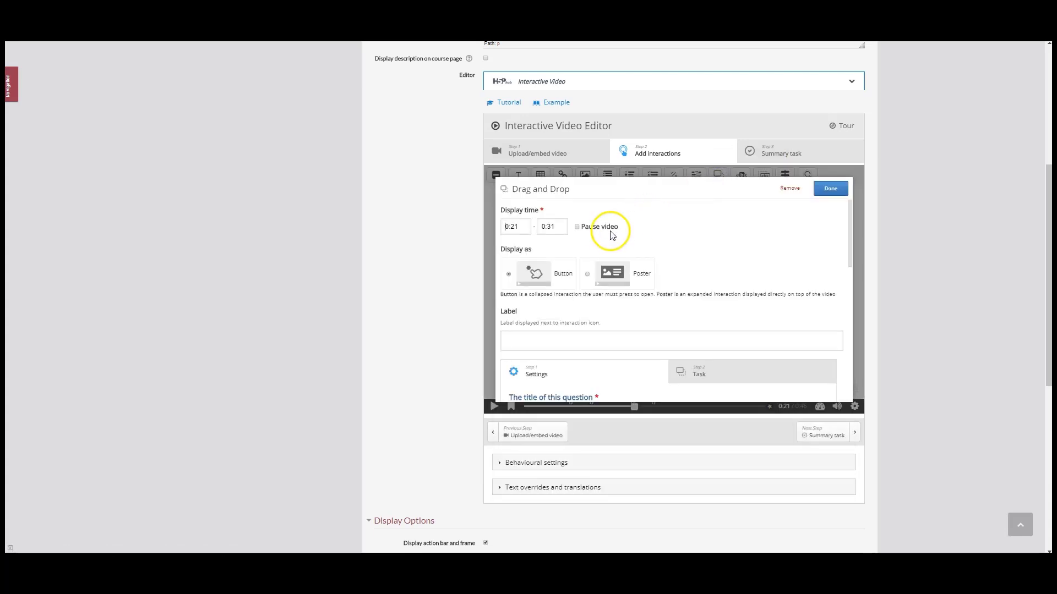
# - Set the interaction's end time to 0:23, show it as a Poster and pause the video
pyautogui.click(558, 225)
pyautogui.write('23')
pyautogui.click(601, 277)
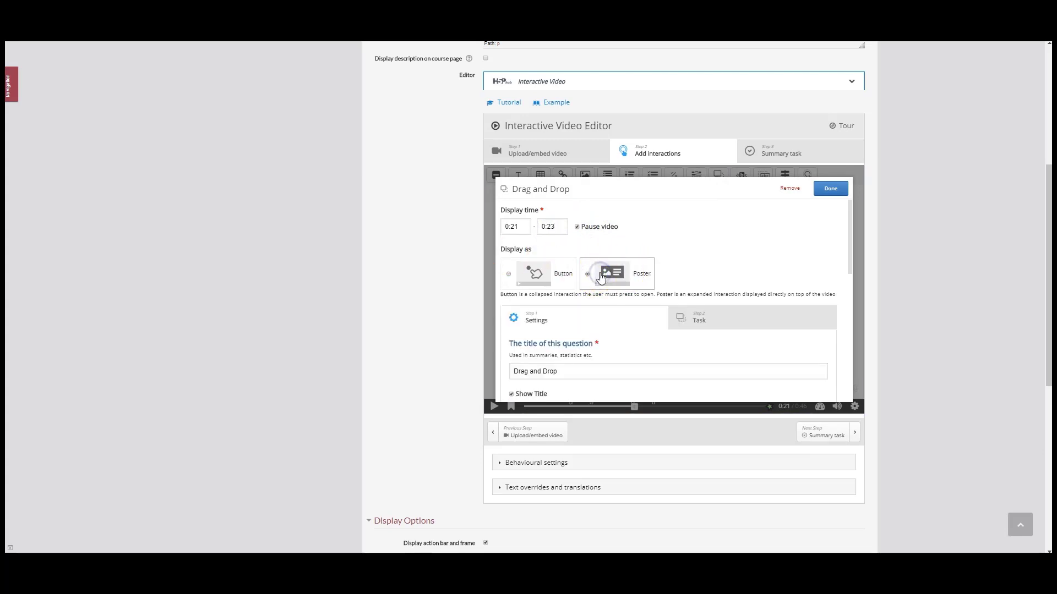
pyautogui.click(643, 270)
pyautogui.click(697, 252)
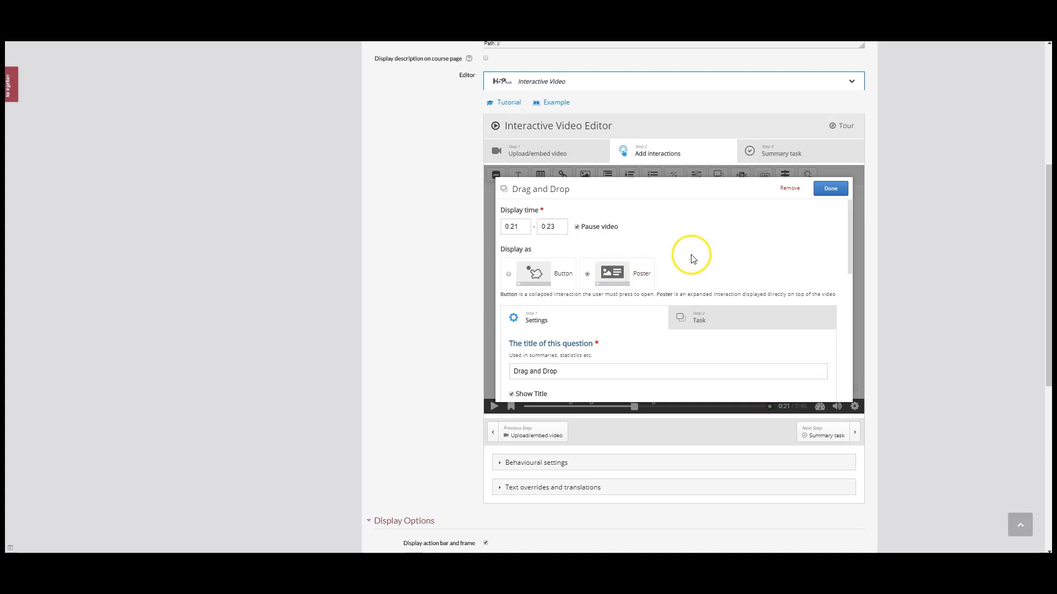
pyautogui.scroll(-2, 701, 263)
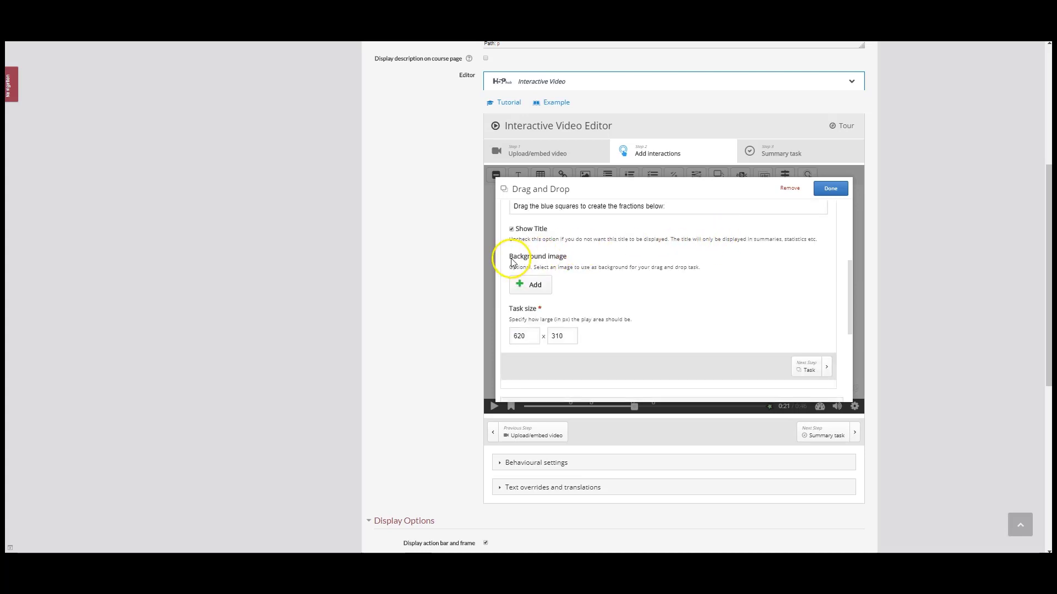
pyautogui.scroll(1, 605, 287)
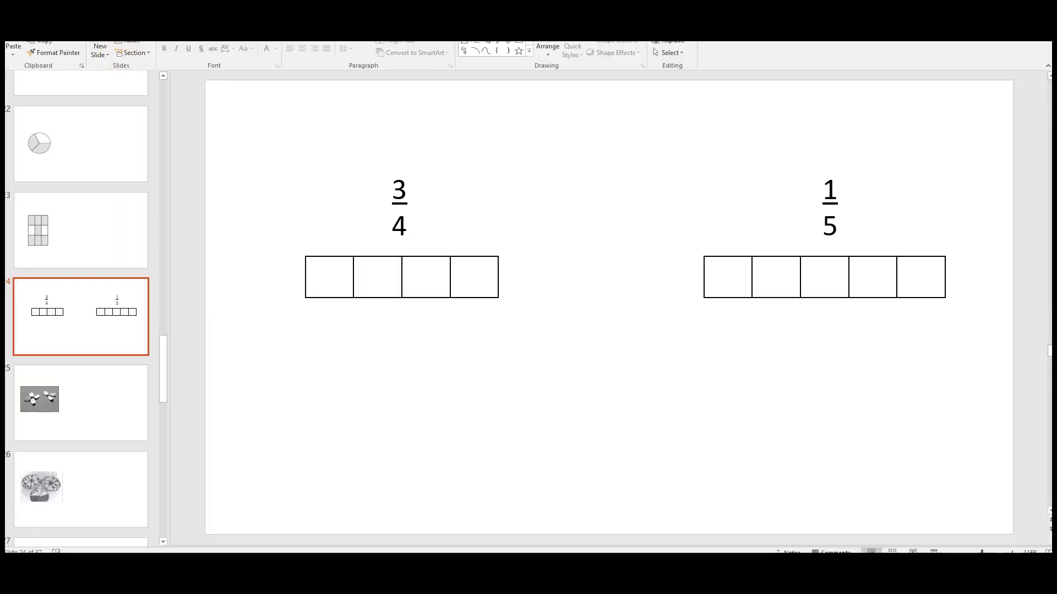
# - Save only the current 3/4 and 1/5 slide as a JPEG image named Slide 49
pyautogui.hotkey('alt', 'f')
pyautogui.click(32, 124)
pyautogui.click(106, 229)
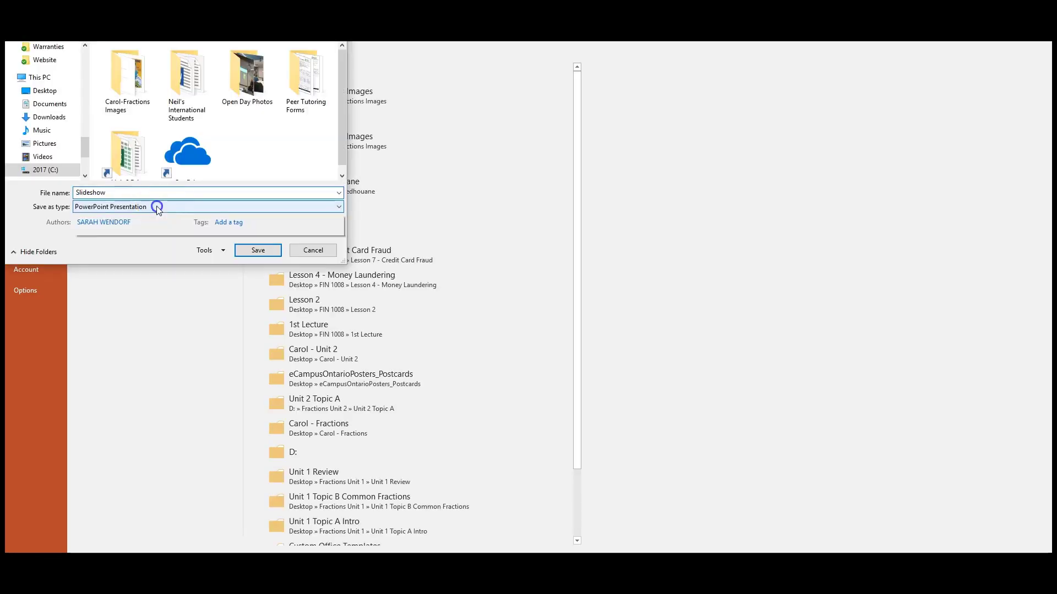
pyautogui.click(157, 207)
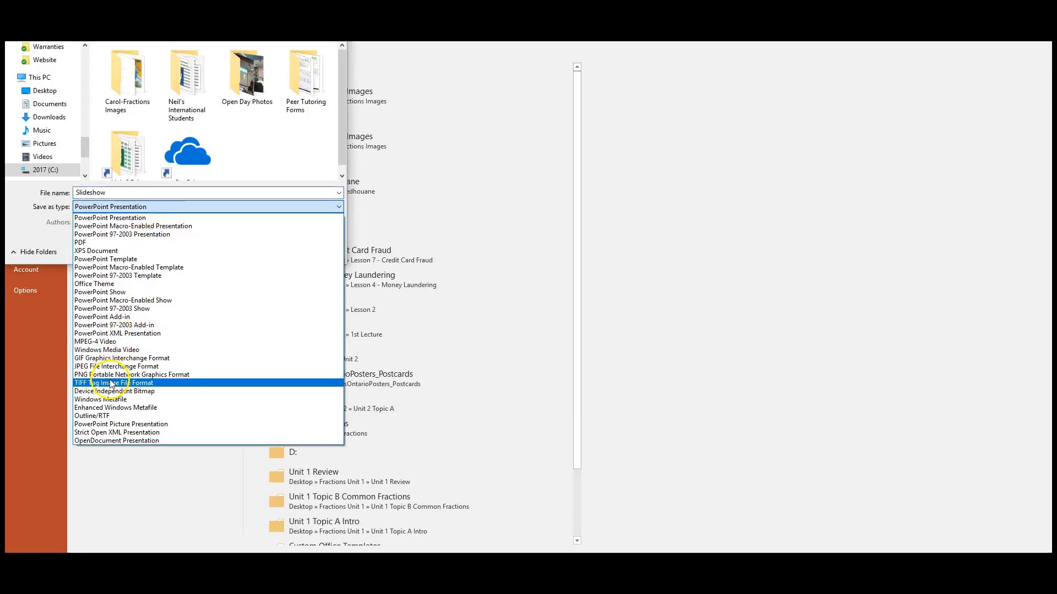
pyautogui.click(158, 367)
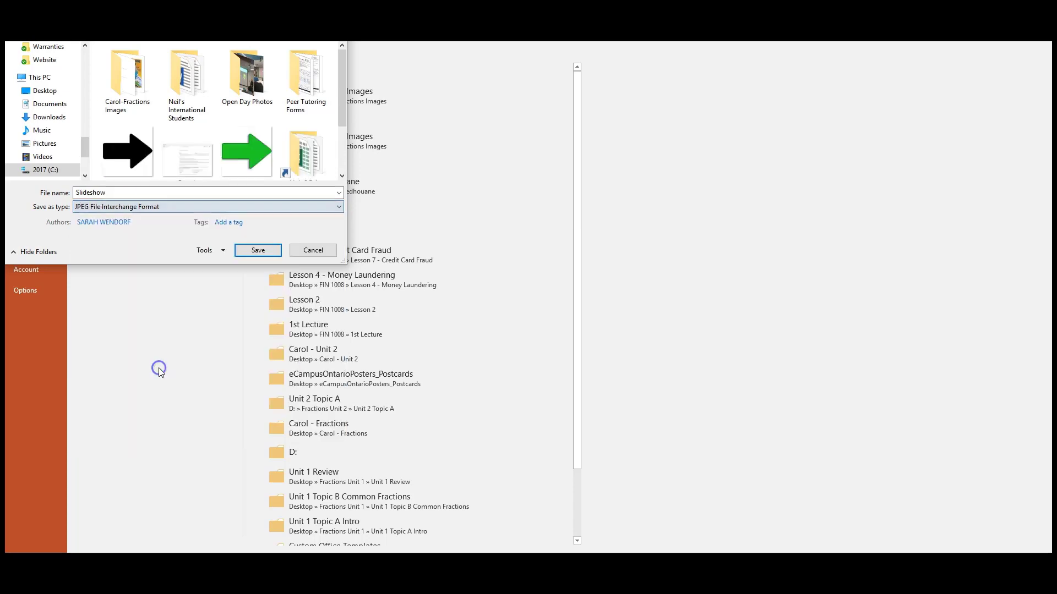
pyautogui.click(275, 252)
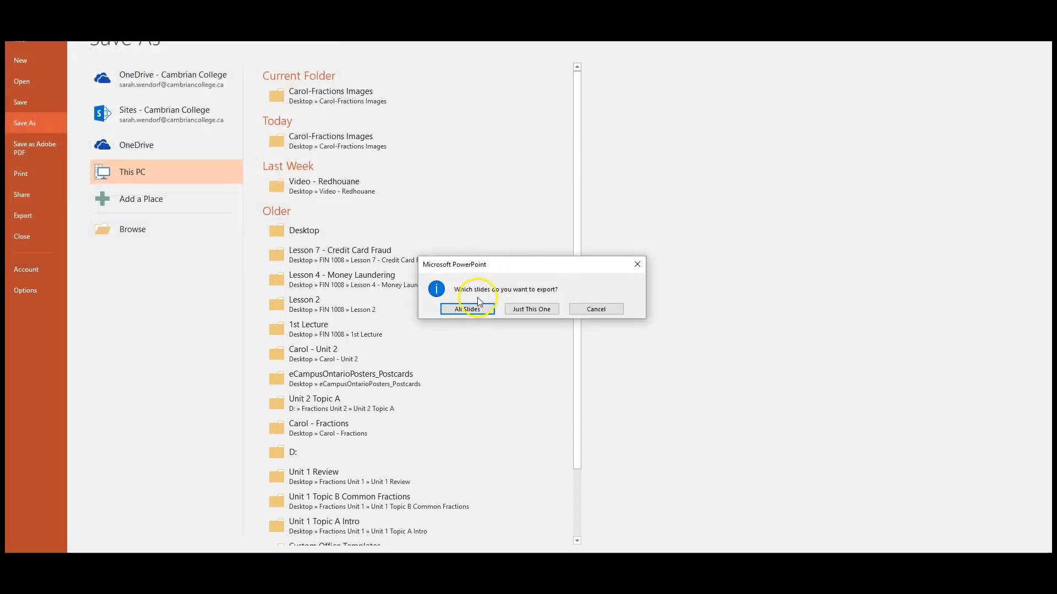
pyautogui.click(530, 312)
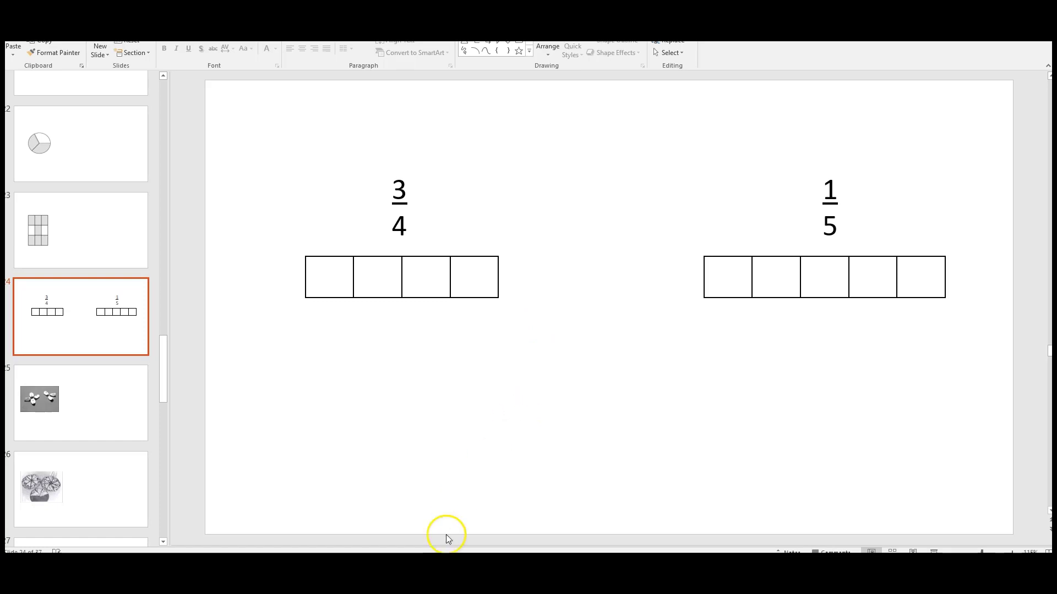
pyautogui.click(449, 552)
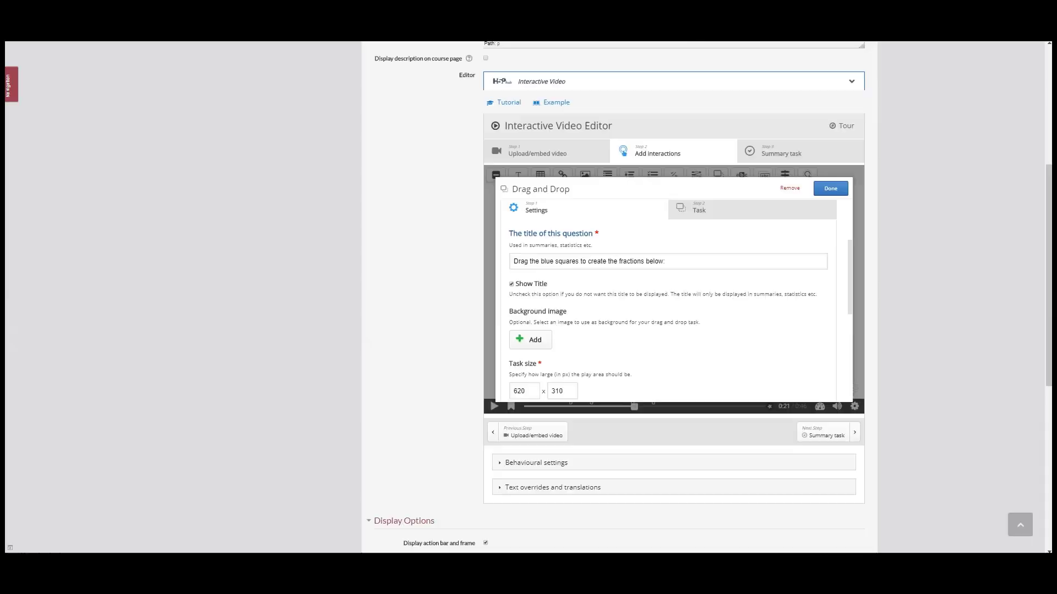
# - Add Slide 49 as the background image and switch to the Task step canvas
pyautogui.click(536, 342)
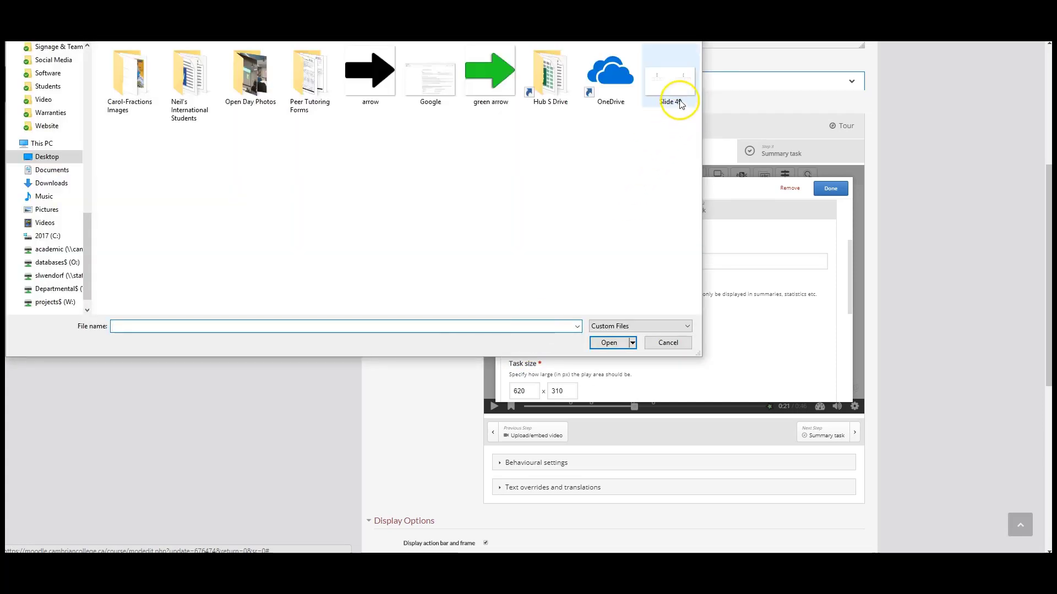
pyautogui.click(678, 83)
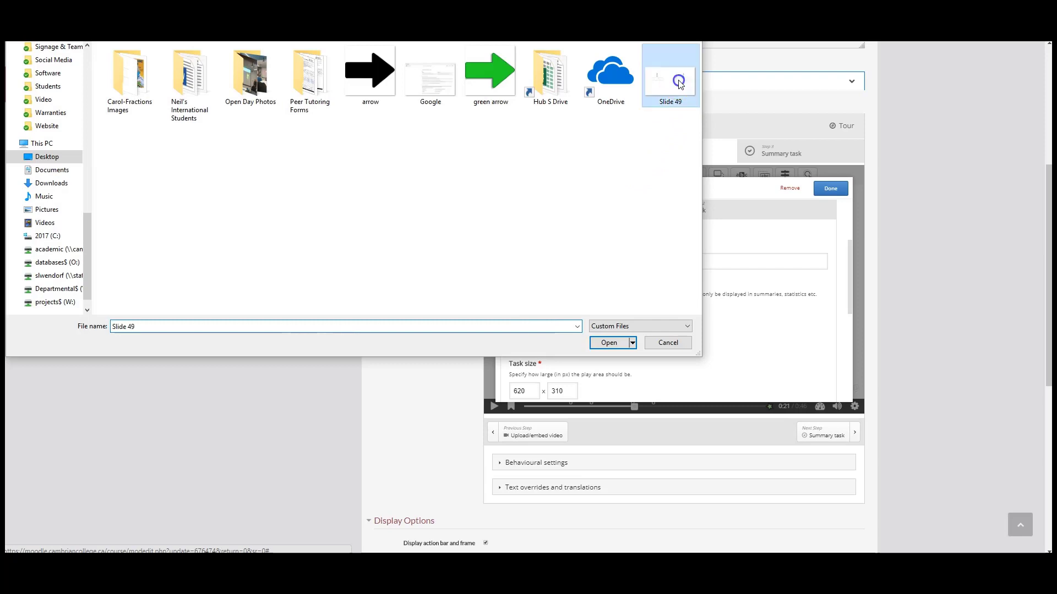
pyautogui.click(615, 345)
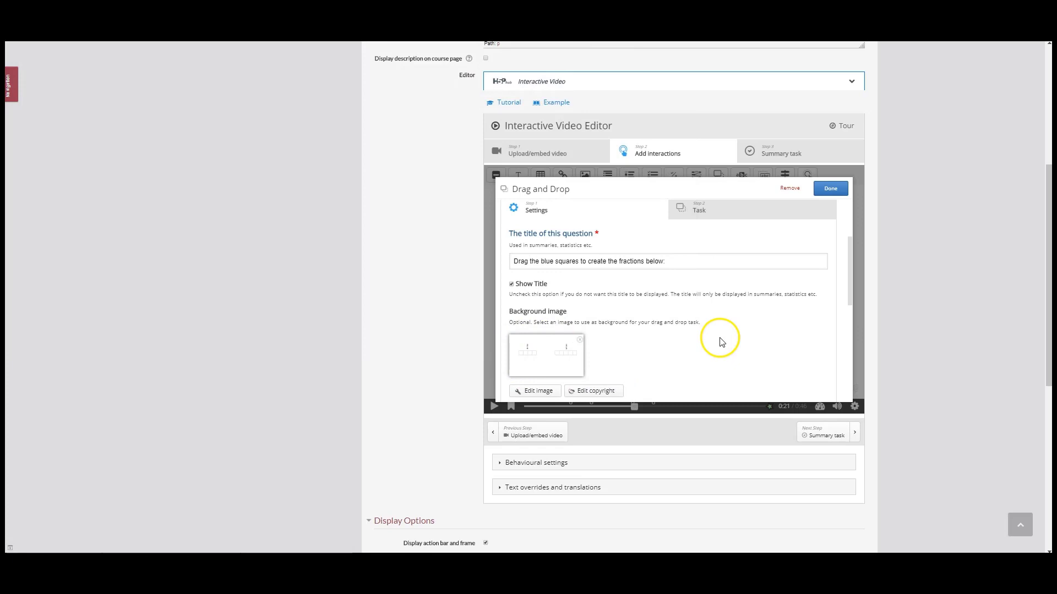
pyautogui.scroll(-2, 721, 336)
pyautogui.scroll(1, 715, 310)
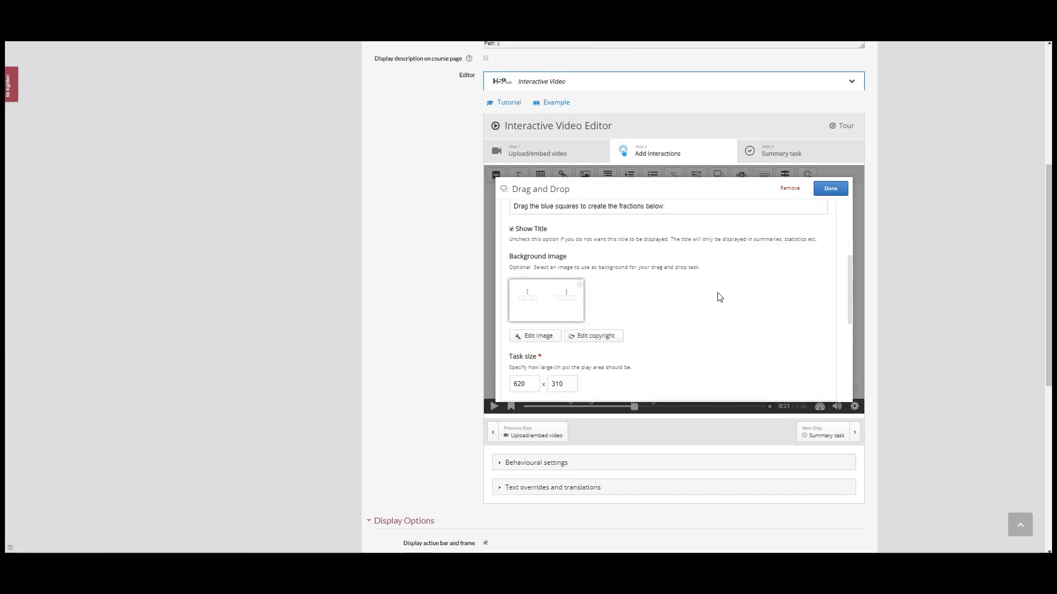
pyautogui.scroll(2, 720, 297)
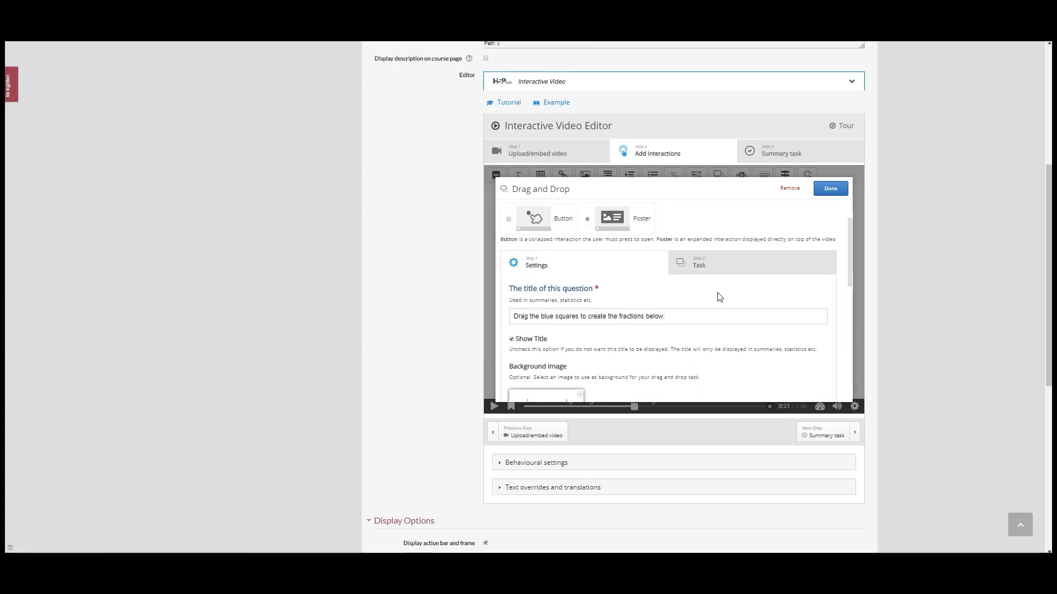
pyautogui.click(742, 264)
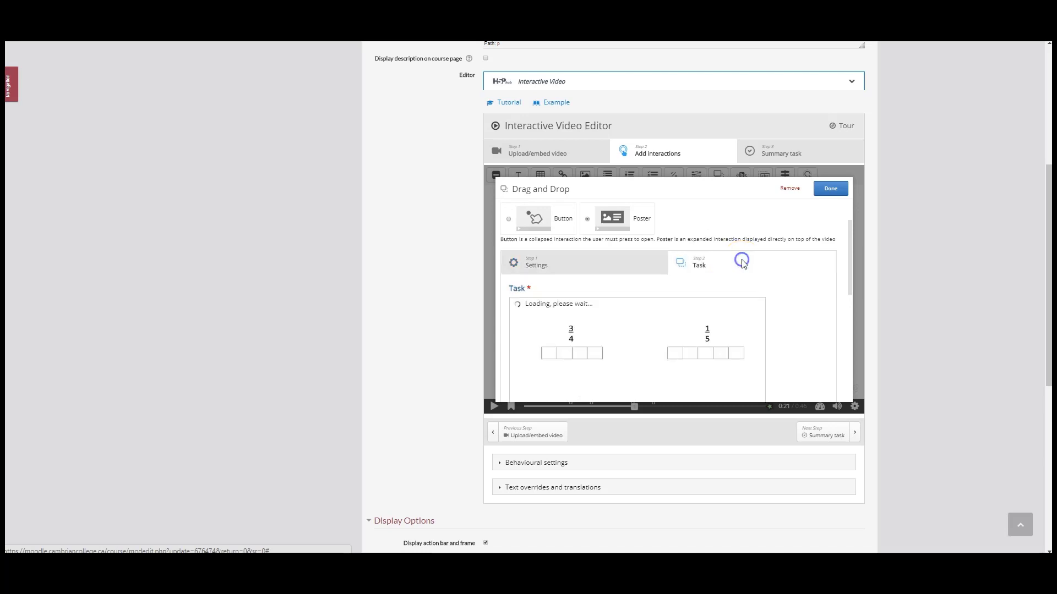
# - Add image Slide 31a from the fractions images folder with alt text 'Blue Square'
pyautogui.scroll(-1, 743, 264)
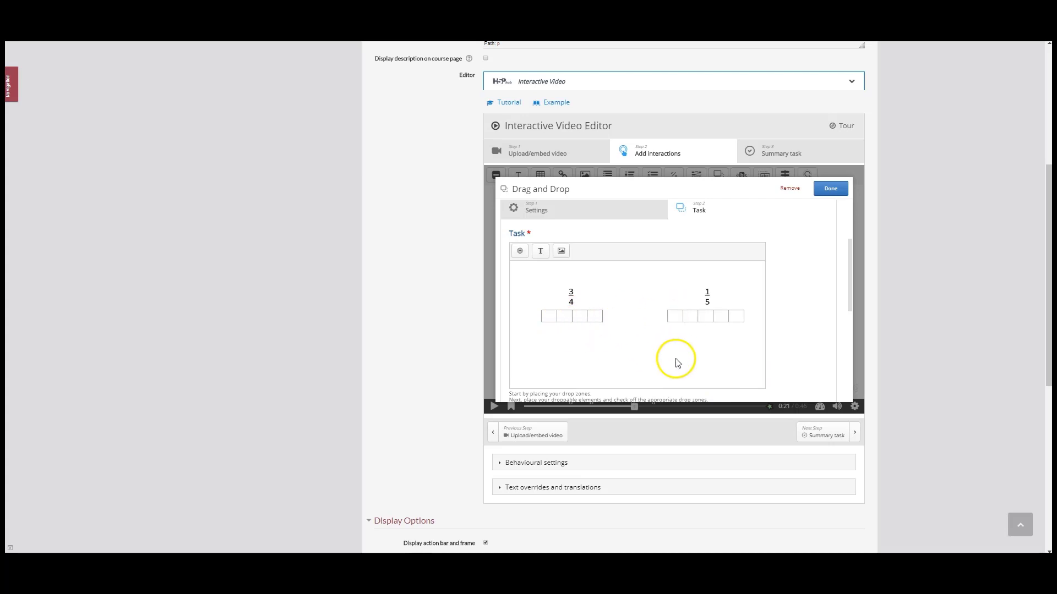
pyautogui.click(566, 252)
pyautogui.click(538, 268)
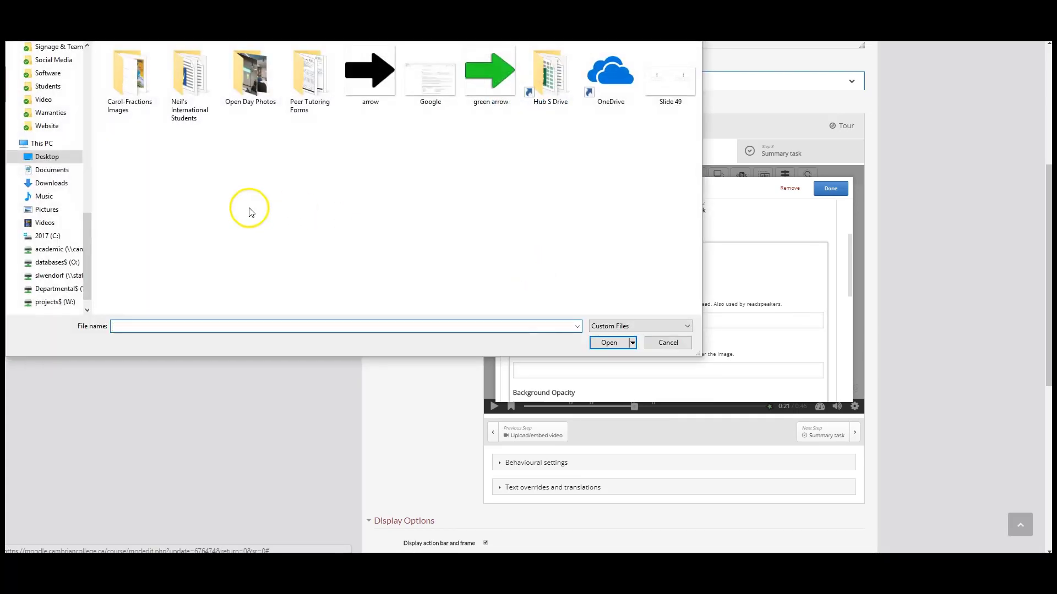
pyautogui.doubleClick(139, 86)
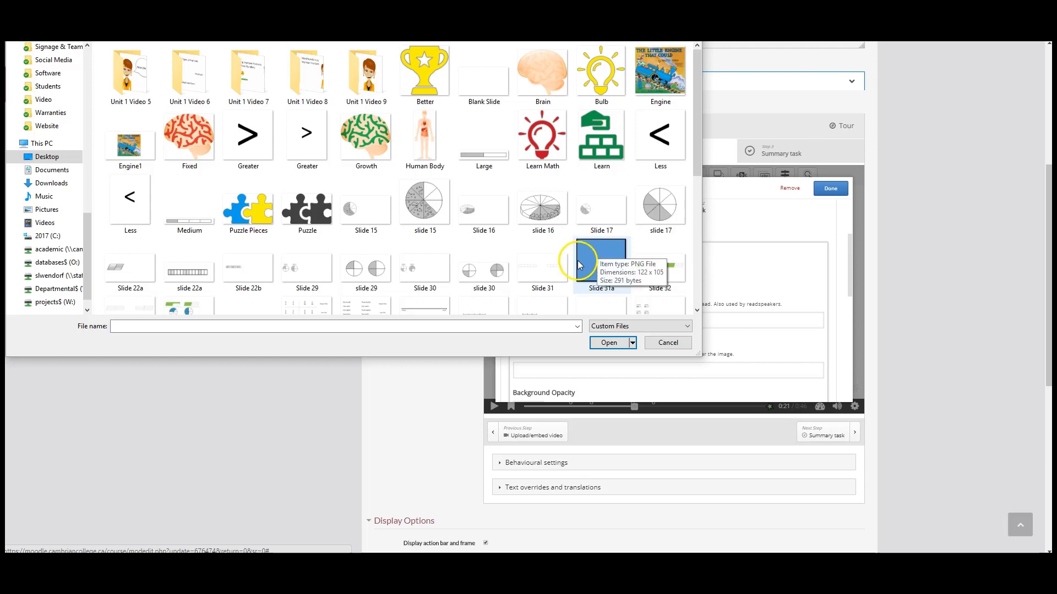
pyautogui.click(605, 252)
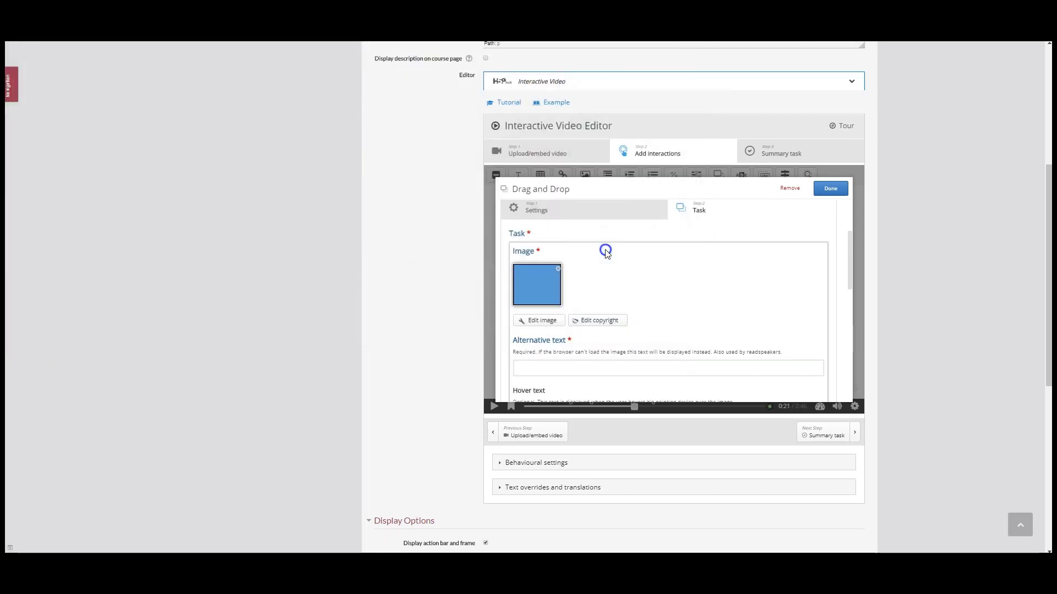
pyautogui.scroll(-2, 694, 308)
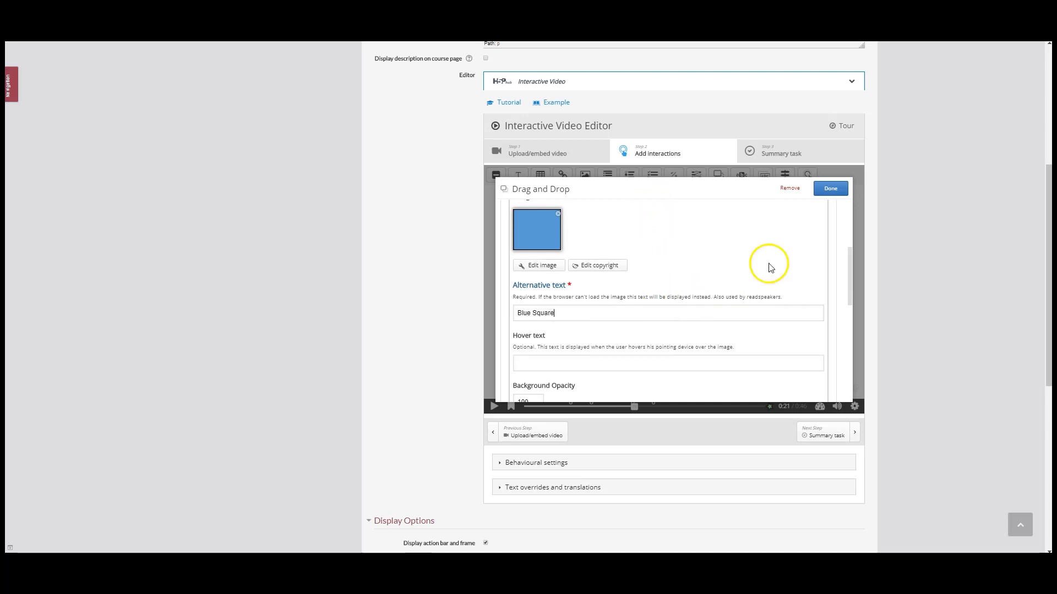
pyautogui.scroll(-5, 762, 271)
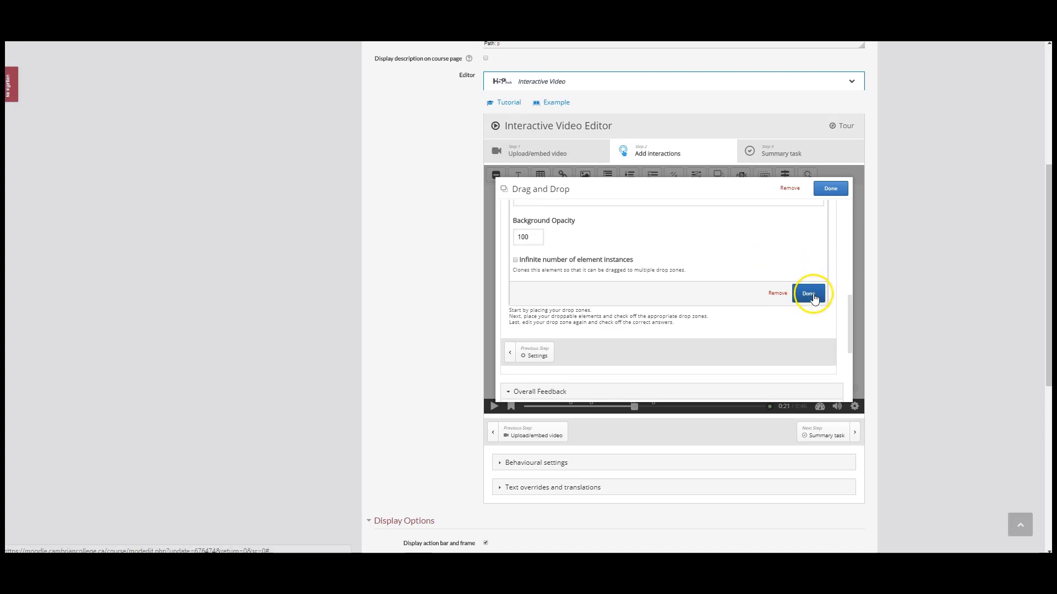
pyautogui.click(809, 295)
# - Select the blue square and drag it toward the 3/4 boxes
pyautogui.scroll(2, 773, 295)
pyautogui.click(646, 298)
pyautogui.click(638, 295)
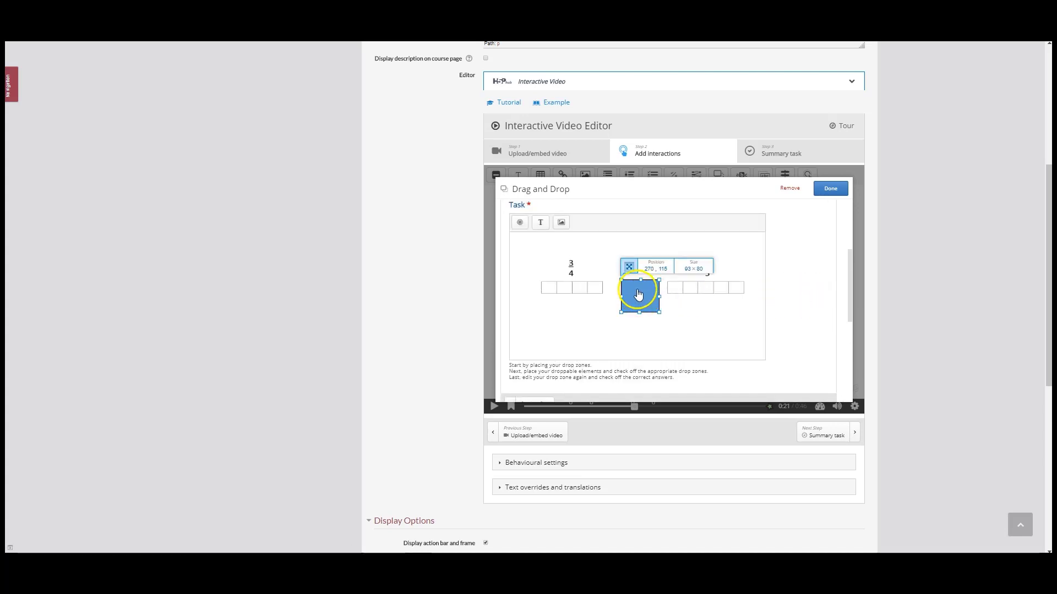
pyautogui.moveTo(638, 294); pyautogui.dragTo(550, 292)
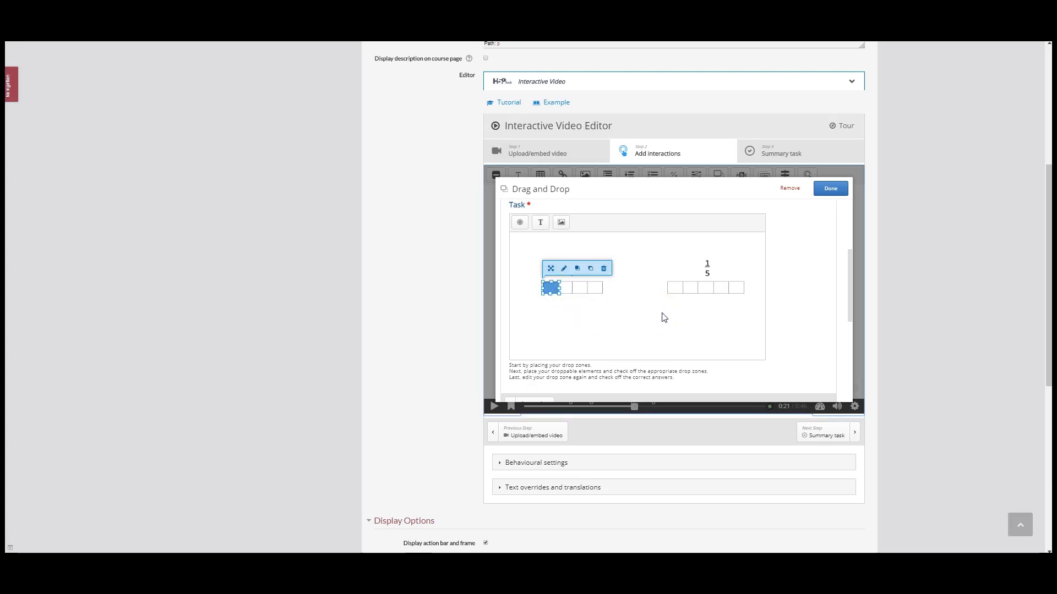
# - Zoom in and move the blue square below the 1/5 rectangles, to position 360, 250
pyautogui.hotkey('ctrl', '+')
pyautogui.hotkey('ctrl', '+')
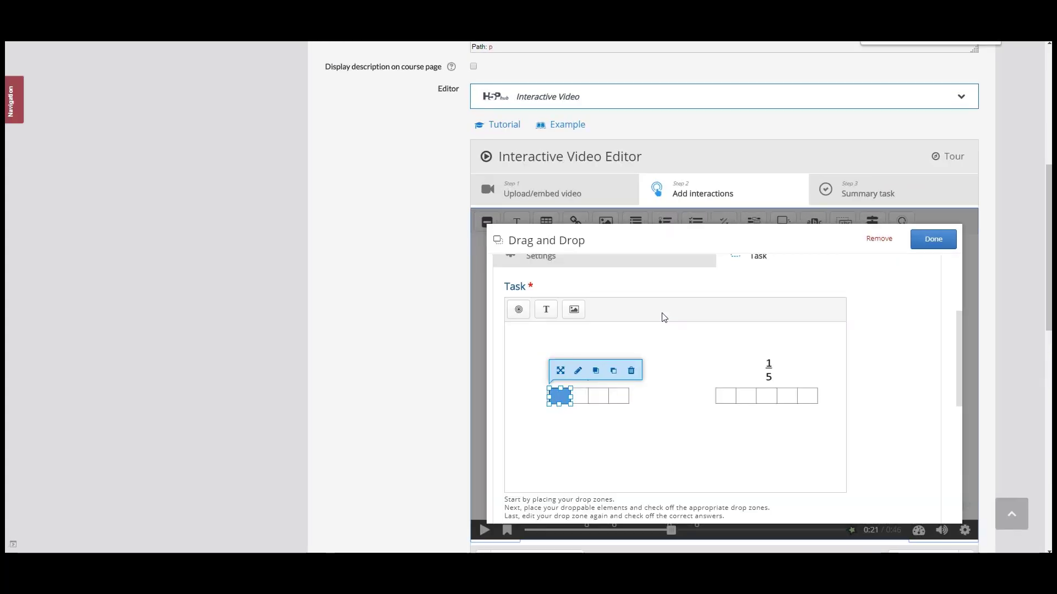
pyautogui.scroll(-4, 701, 330)
pyautogui.scroll(5, 698, 396)
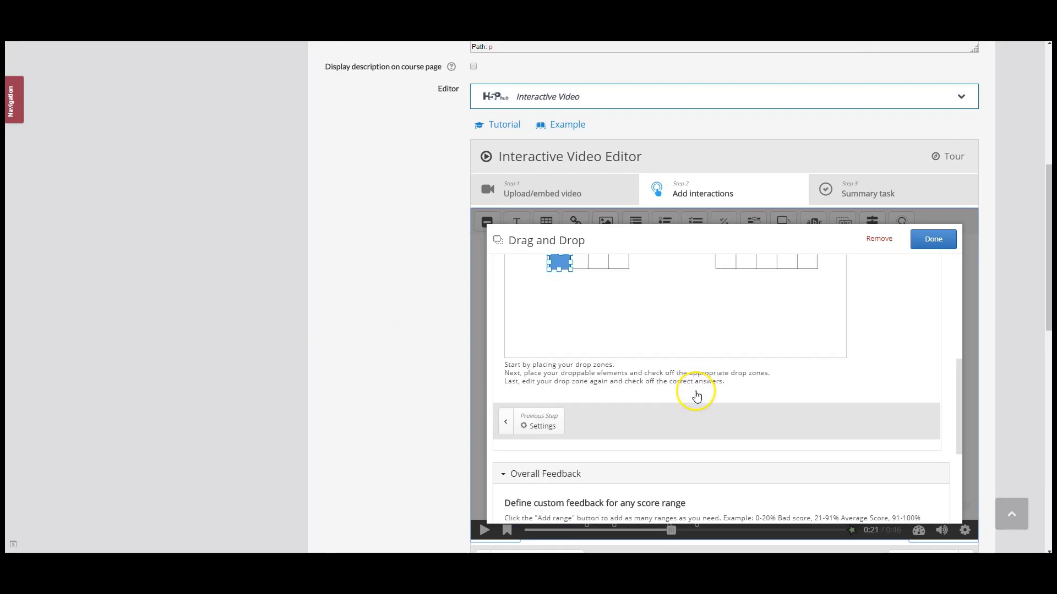
pyautogui.scroll(-3, 773, 413)
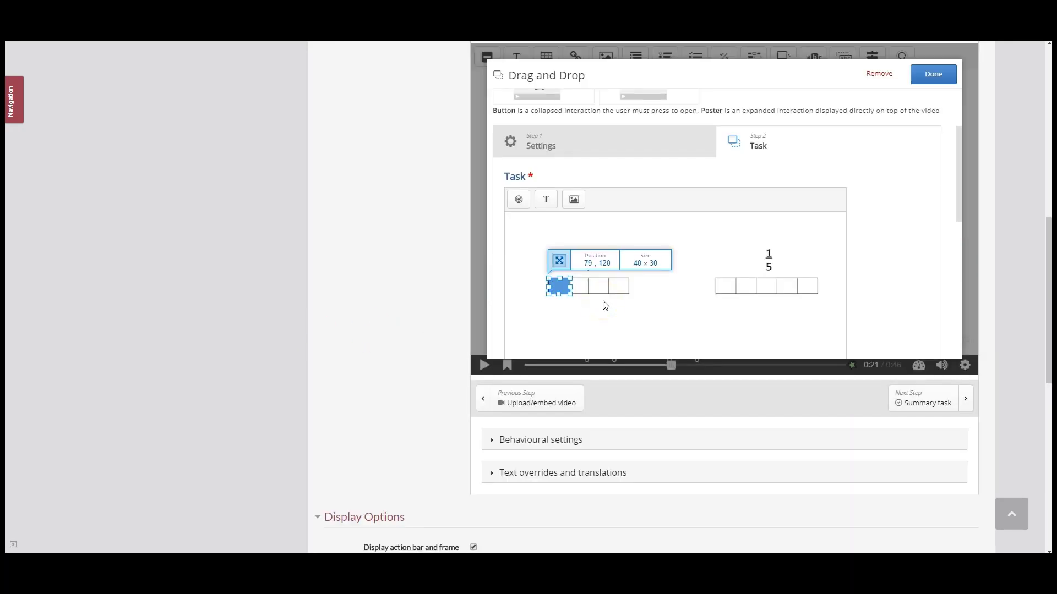
pyautogui.click(606, 316)
pyautogui.click(561, 290)
pyautogui.click(601, 311)
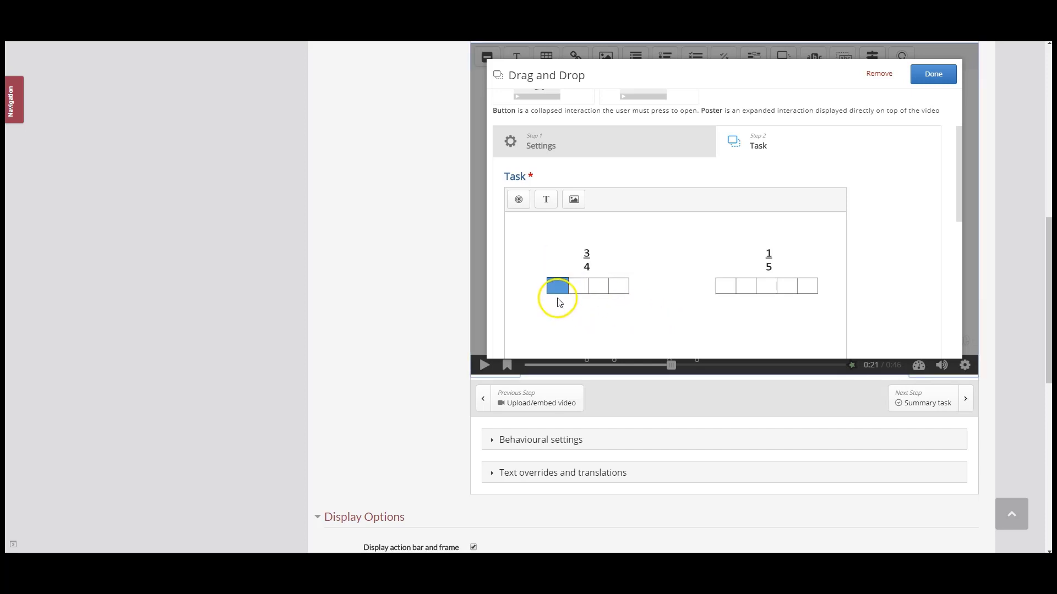
pyautogui.scroll(-1, 882, 266)
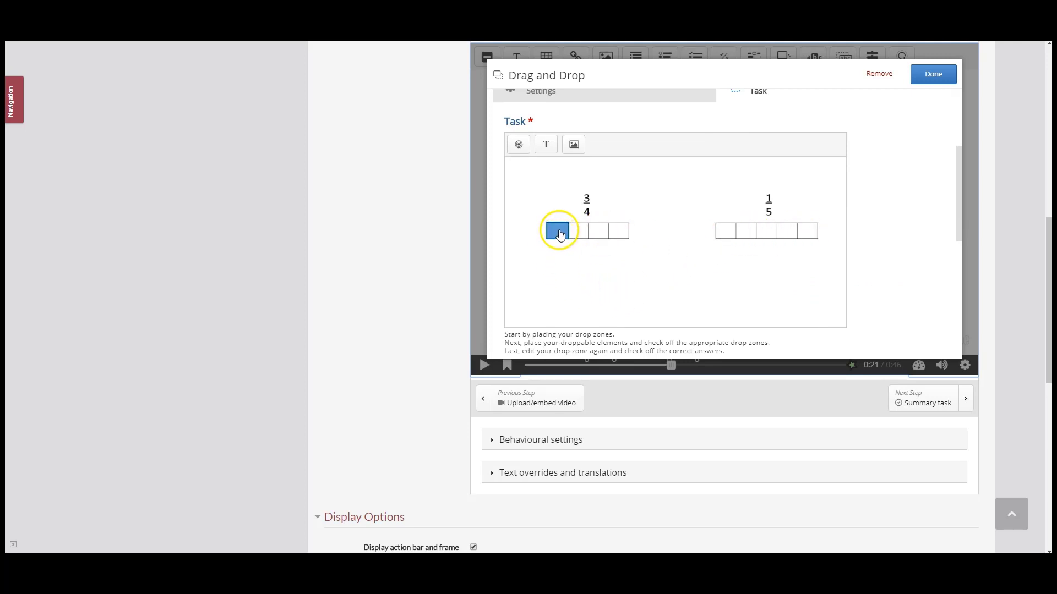
pyautogui.moveTo(559, 235); pyautogui.dragTo(567, 253)
pyautogui.moveTo(567, 252); pyautogui.dragTo(727, 304)
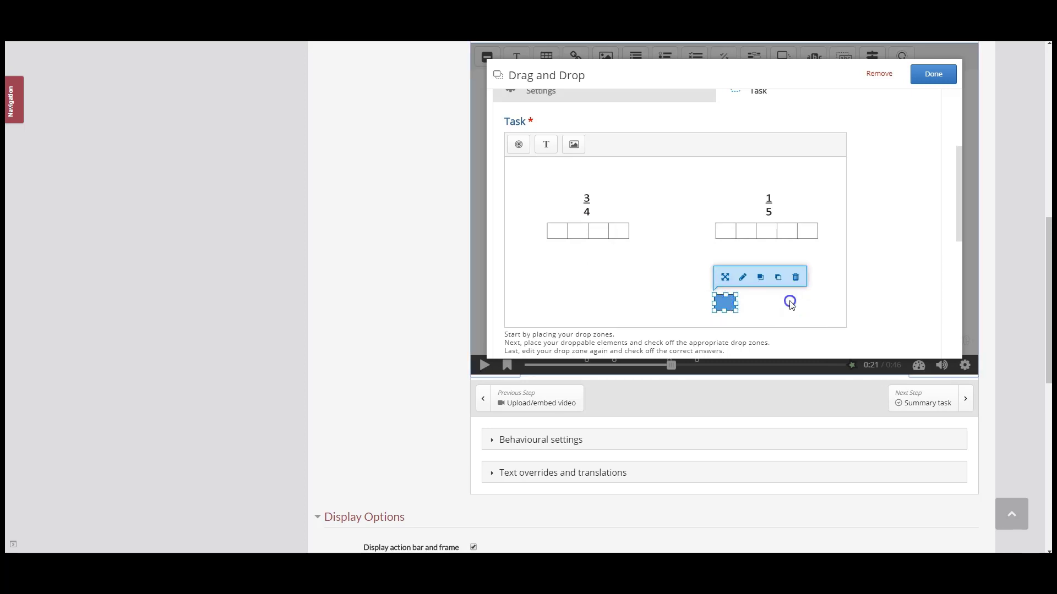
pyautogui.click(864, 299)
# - Add a text element: 'Drag this blue square multiple times to fill in the rectangles above:'
pyautogui.click(548, 150)
pyautogui.click(549, 187)
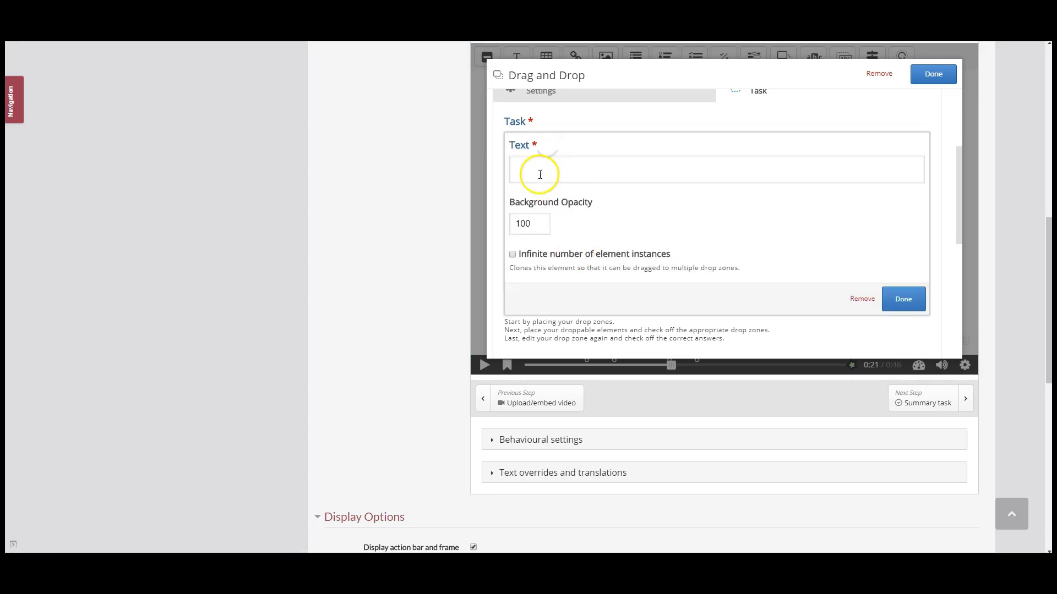
pyautogui.write('Drag this blue squa')
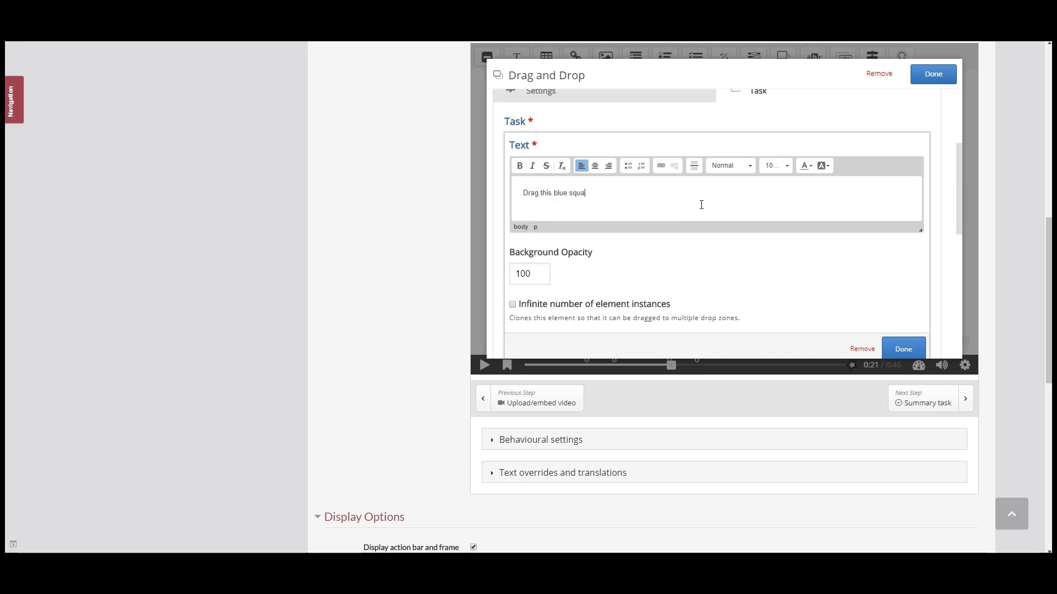
pyautogui.write('re multiple ')
pyautogui.write(' :')
pyautogui.click(908, 347)
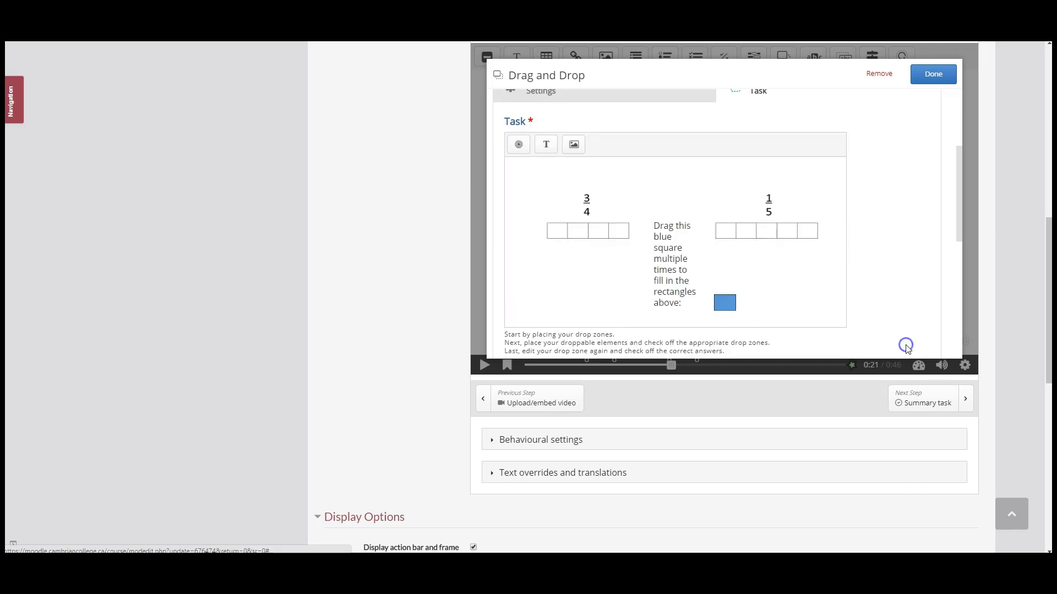
# - Widen the instruction text box and move it beside the blue square
pyautogui.click(663, 272)
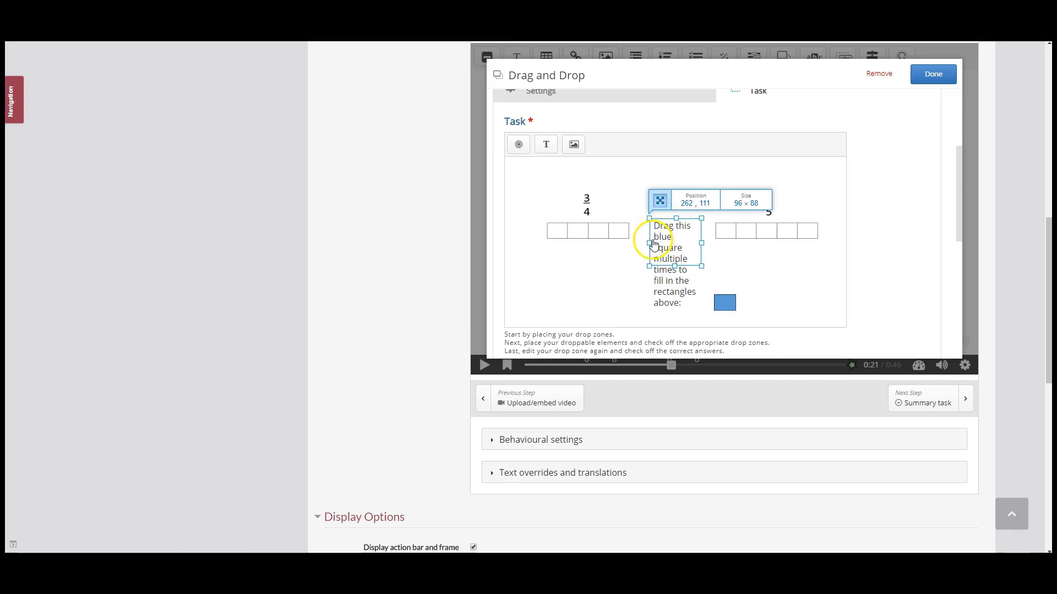
pyautogui.moveTo(650, 243); pyautogui.dragTo(527, 243)
pyautogui.moveTo(626, 240); pyautogui.dragTo(630, 288)
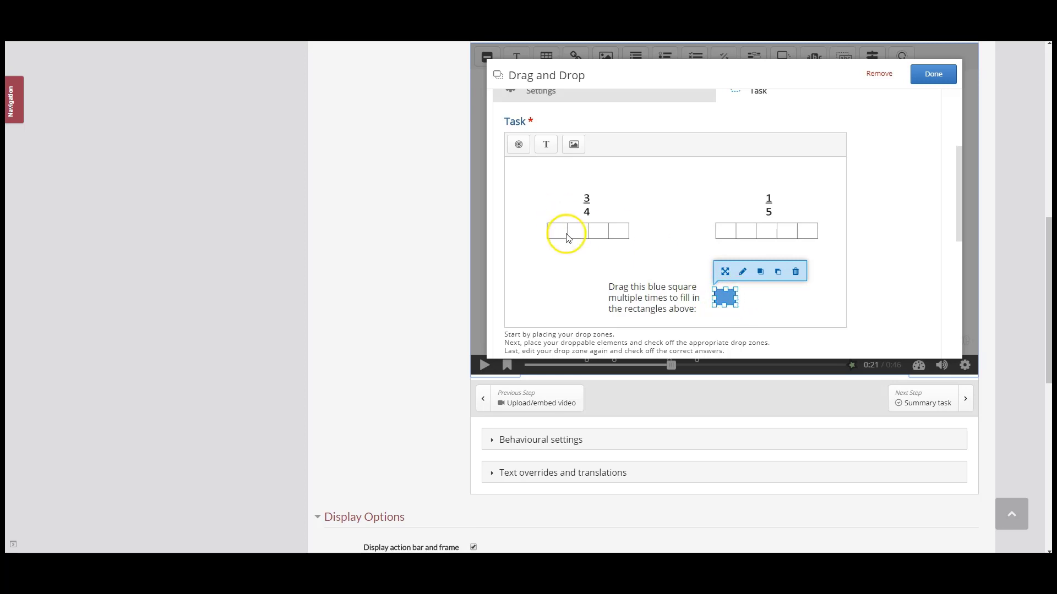
# - Insert a drop zone and align it over the first 3/4 rectangle
pyautogui.click(518, 145)
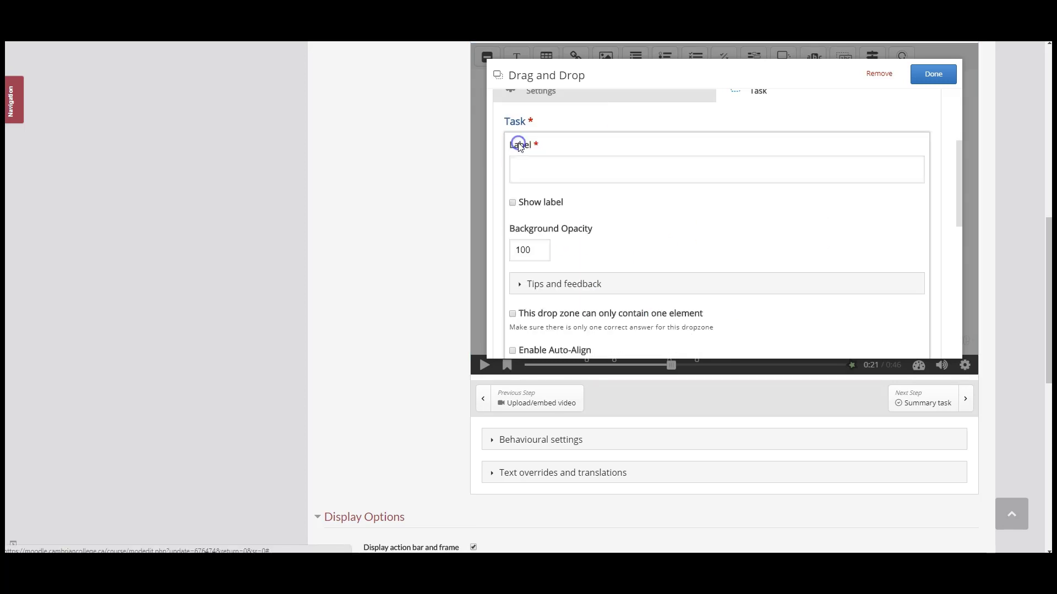
pyautogui.click(784, 217)
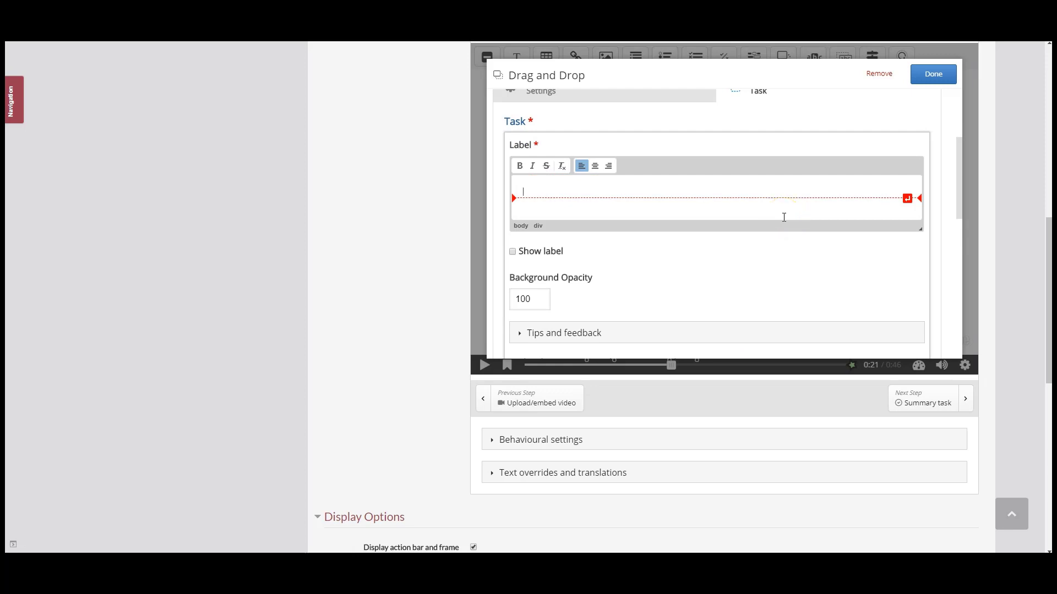
pyautogui.scroll(-2, 759, 281)
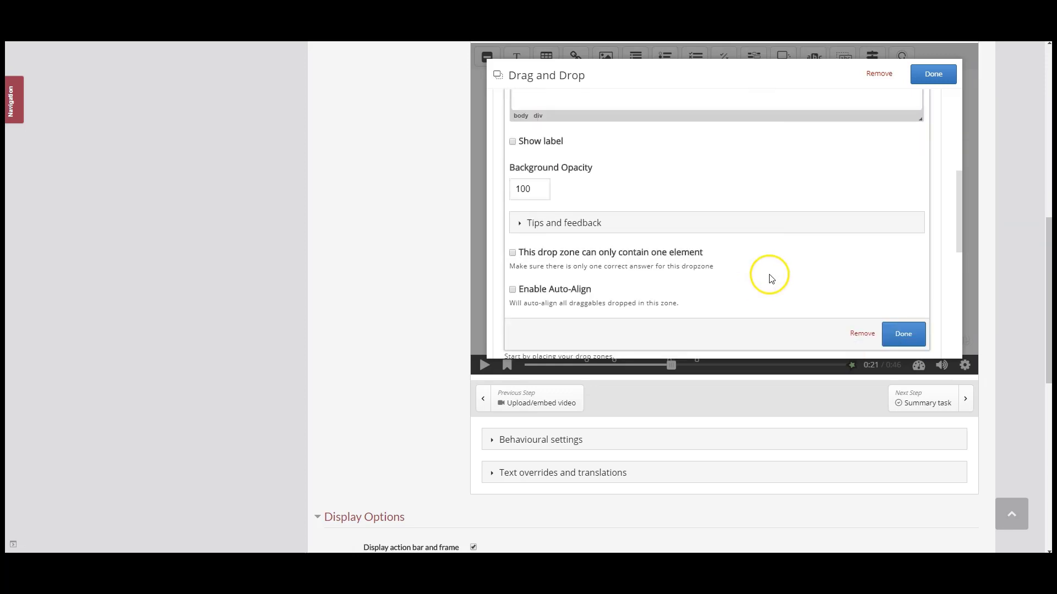
pyautogui.click(903, 341)
pyautogui.moveTo(674, 213); pyautogui.dragTo(571, 203)
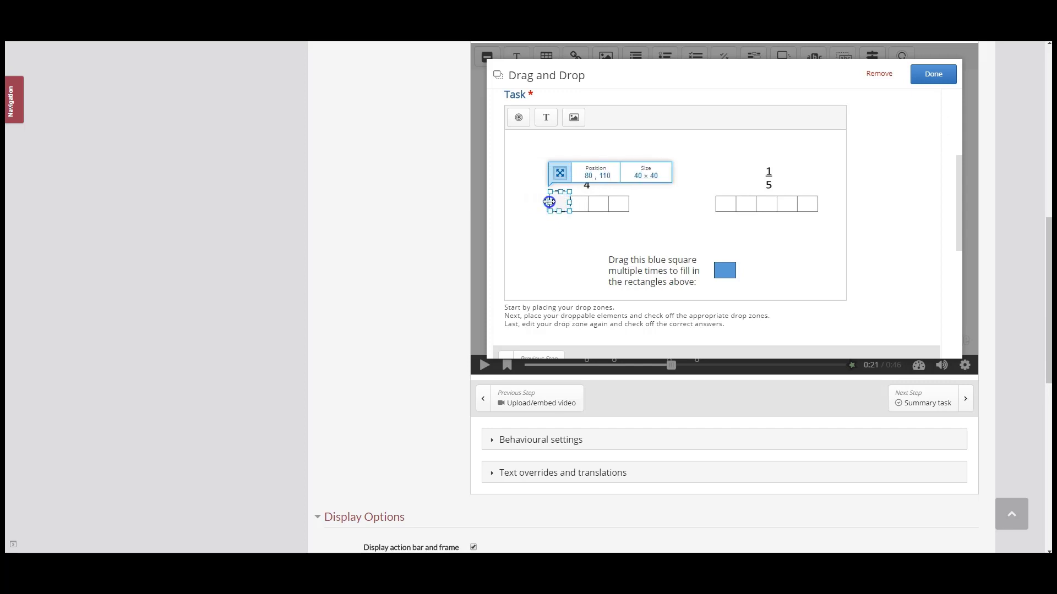
pyautogui.click(655, 255)
pyautogui.click(566, 251)
pyautogui.click(564, 209)
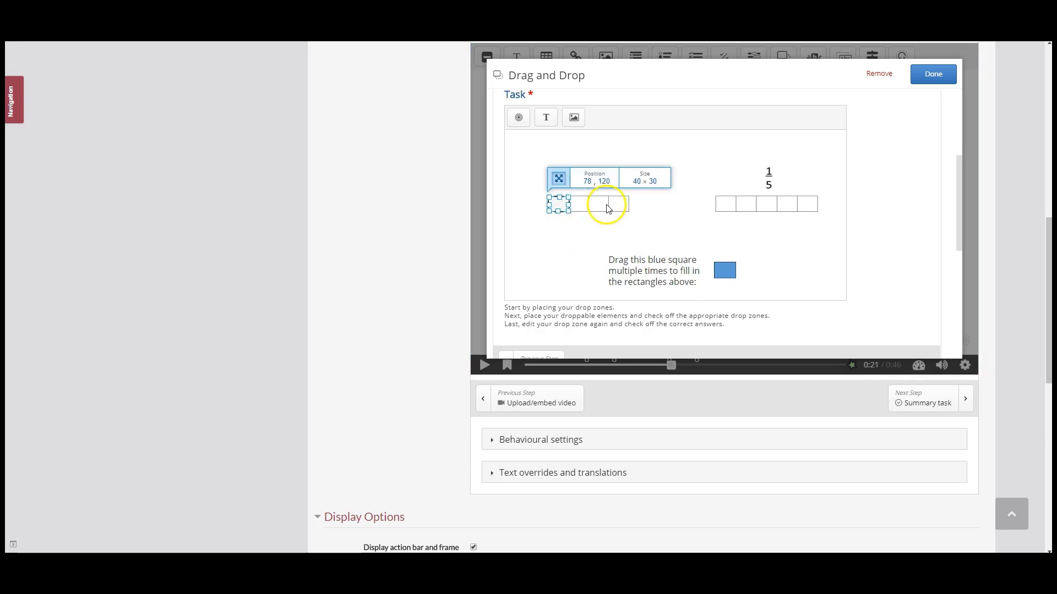
pyautogui.click(727, 242)
pyautogui.click(556, 203)
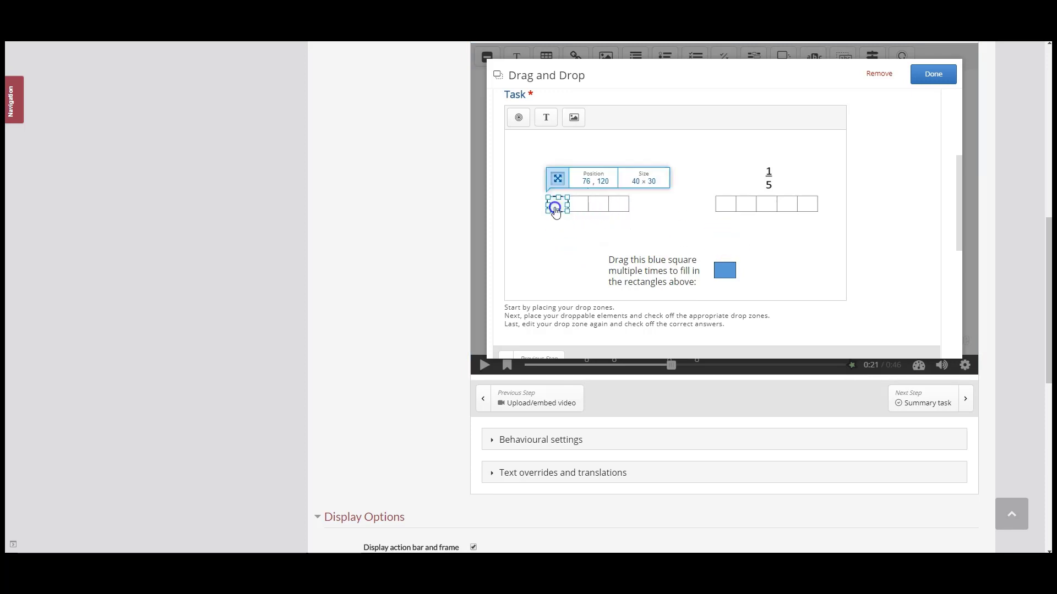
pyautogui.click(620, 229)
pyautogui.moveTo(557, 204); pyautogui.dragTo(561, 211)
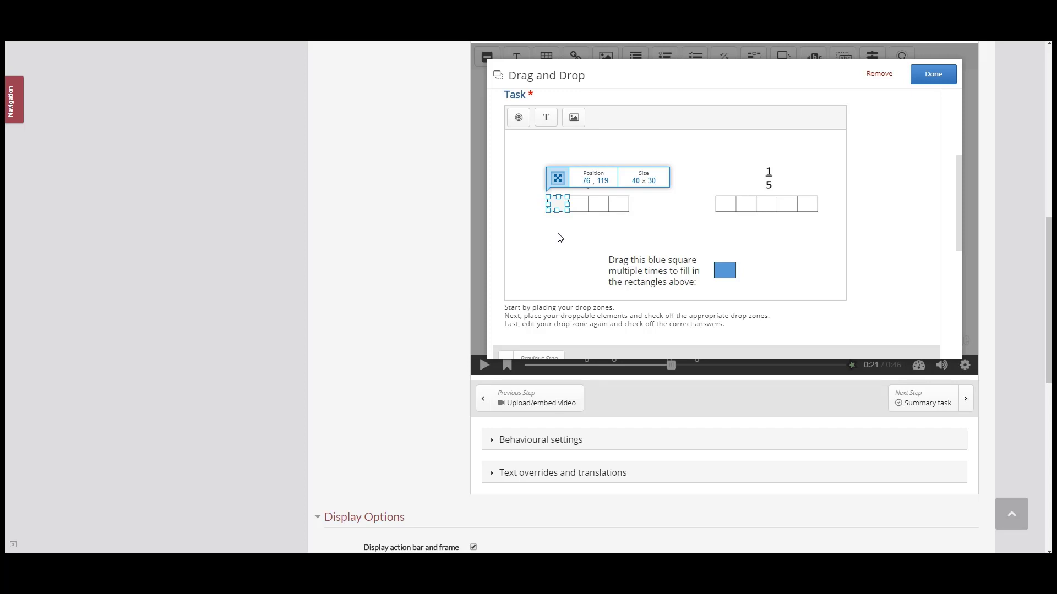
# - Paste drop zone copies and align them over the remaining 3/4 rectangles
pyautogui.hotkey('ctrl', 'v')
pyautogui.moveTo(674, 213); pyautogui.dragTo(575, 205)
pyautogui.click(577, 203)
pyautogui.click(608, 209)
pyautogui.click(573, 202)
pyautogui.moveTo(575, 203); pyautogui.dragTo(574, 203)
pyautogui.click(658, 230)
pyautogui.click(586, 176)
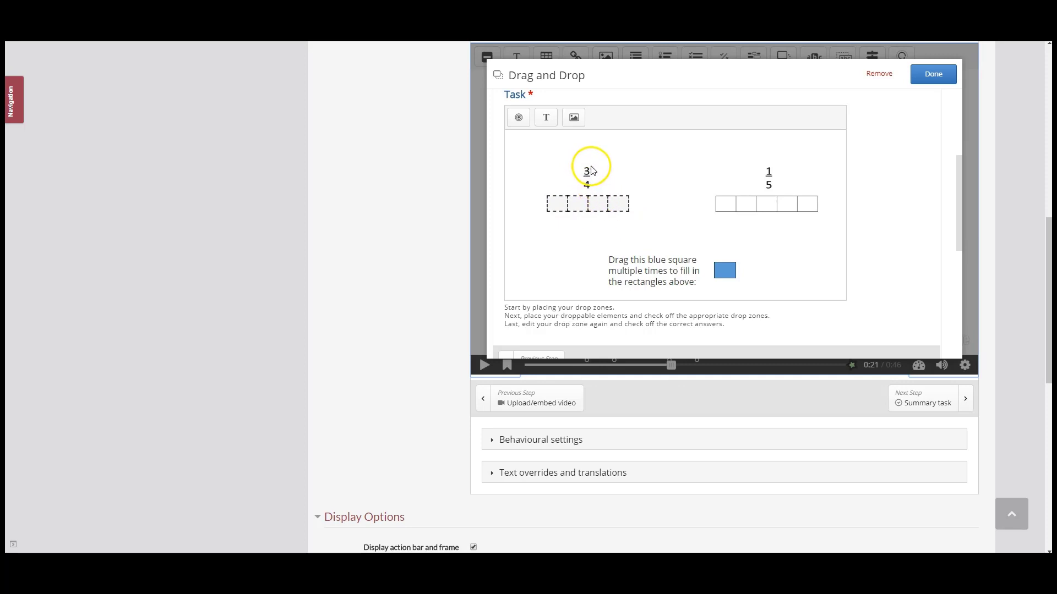
# - Test dragging the blue square onto the 3/4 rectangles and adjust the fourth drop zone
pyautogui.click(554, 210)
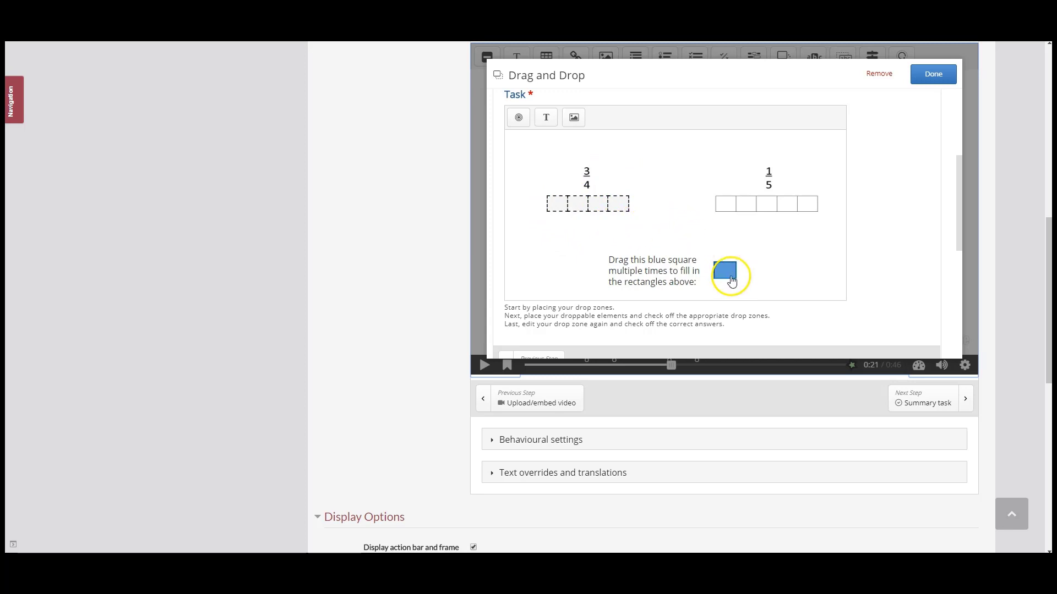
pyautogui.moveTo(730, 281); pyautogui.dragTo(561, 212)
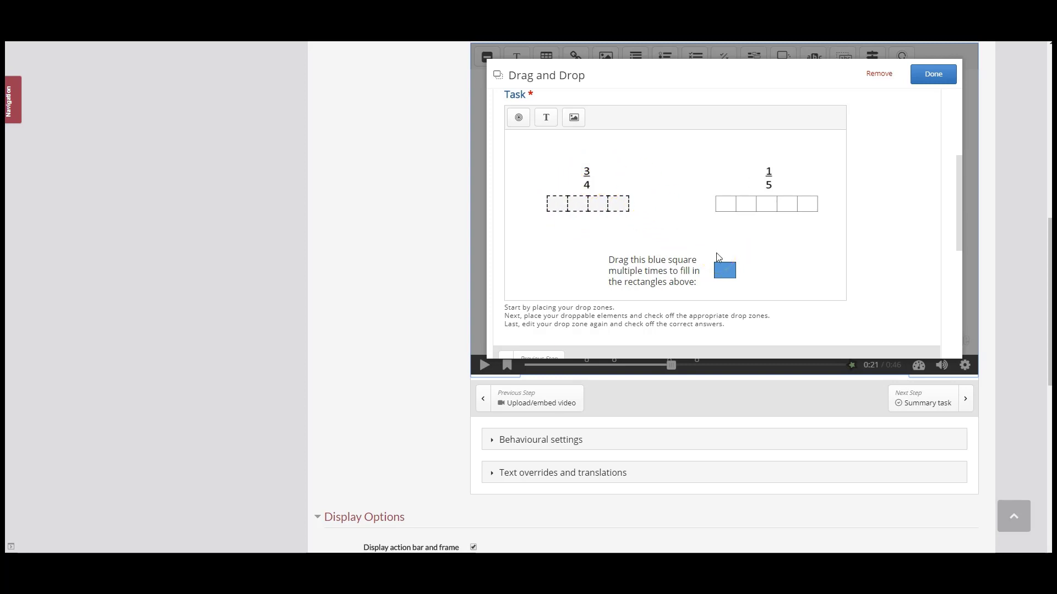
pyautogui.moveTo(724, 271); pyautogui.dragTo(618, 209)
pyautogui.moveTo(619, 209); pyautogui.dragTo(722, 205)
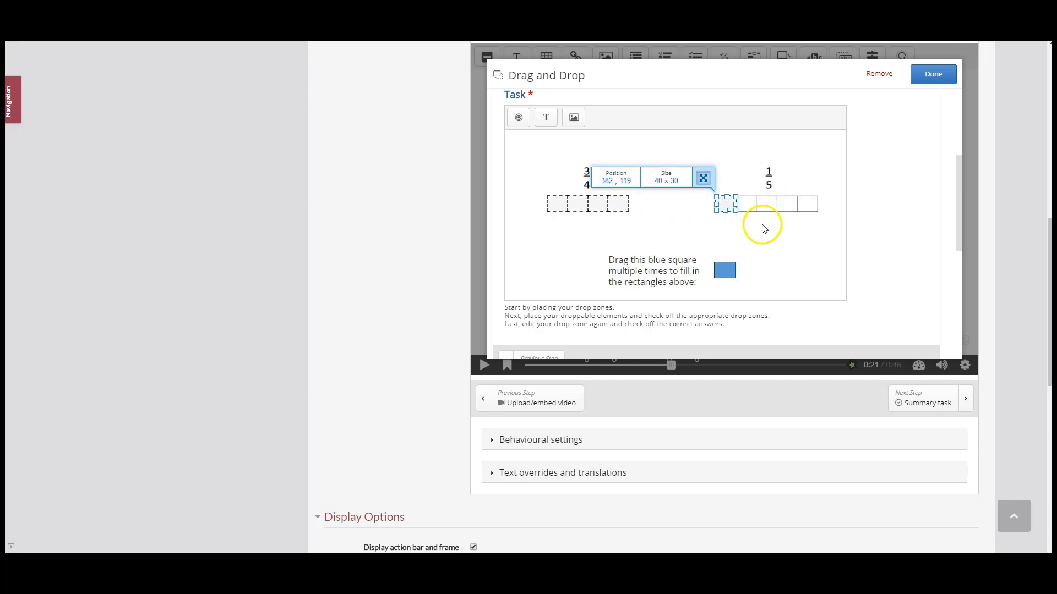
# - Paste drop zone copies onto the 1/5 rectangles, then open the first zone's settings
pyautogui.click(789, 239)
pyautogui.hotkey('ctrl', 'v')
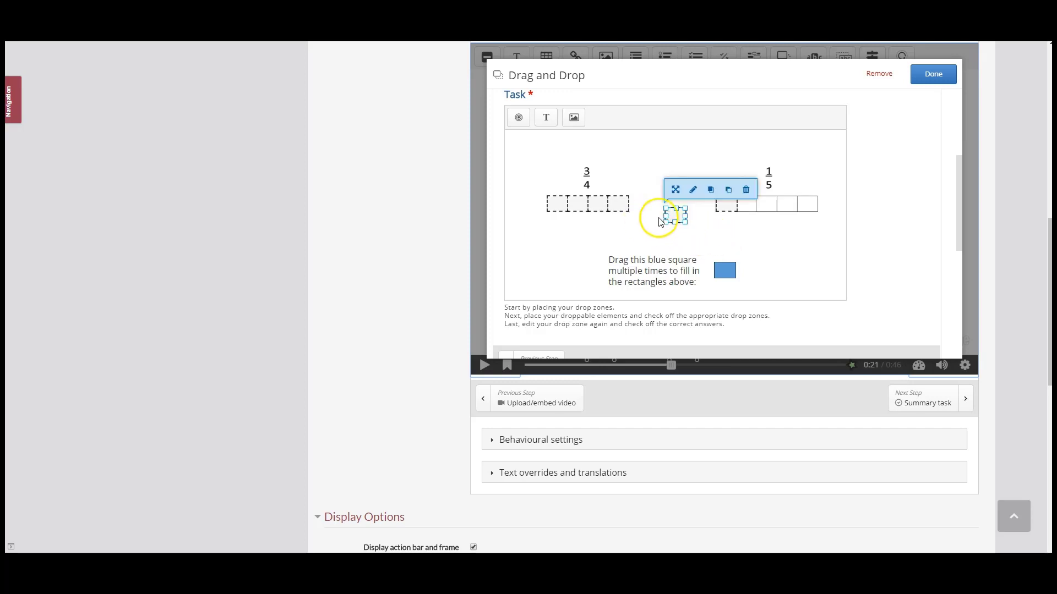
pyautogui.moveTo(675, 217); pyautogui.dragTo(758, 207)
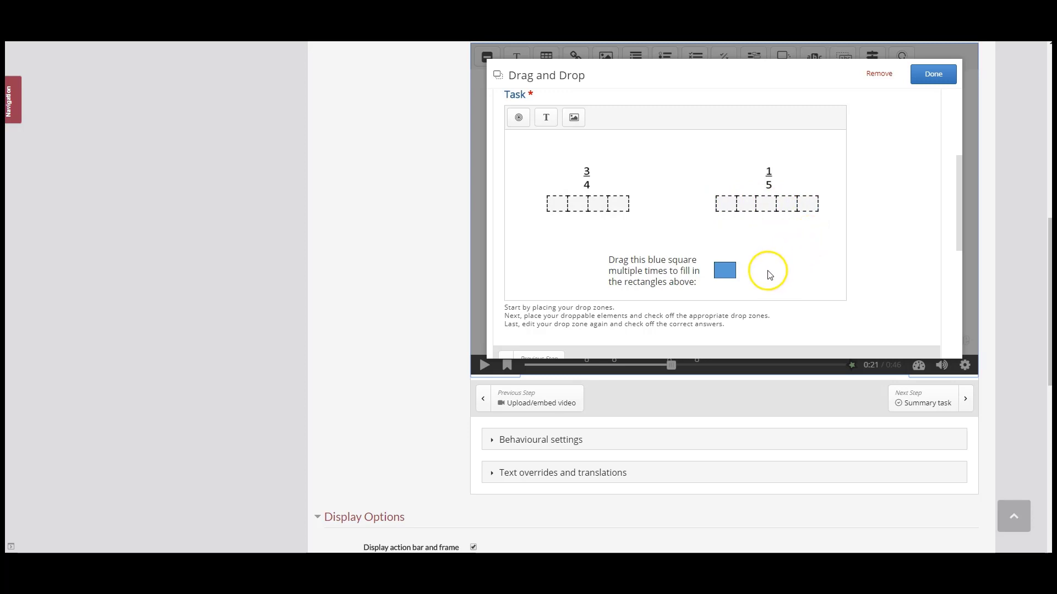
pyautogui.doubleClick(558, 204)
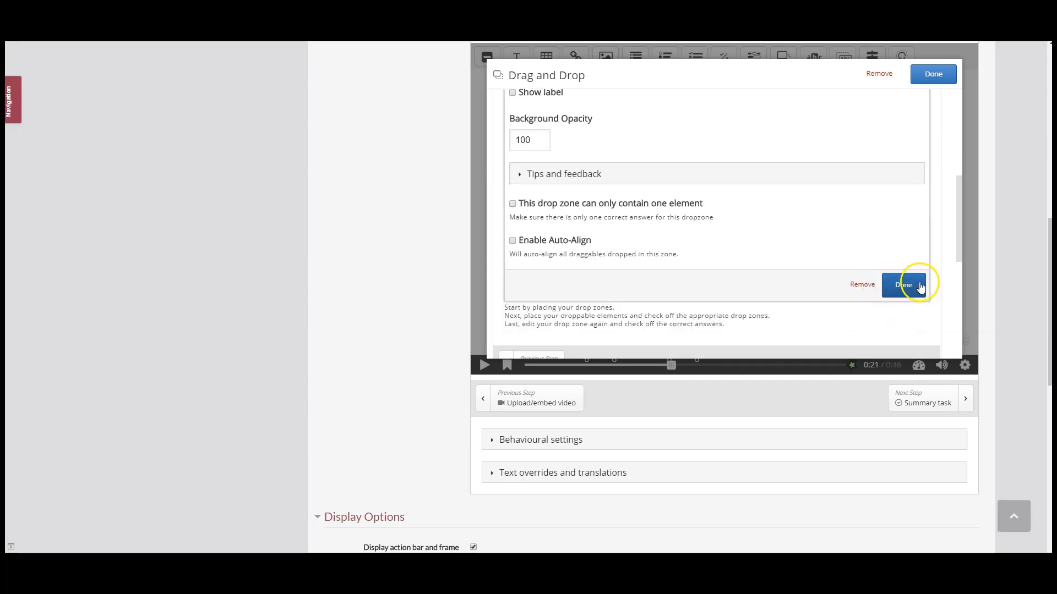
# - Relabel the second 3/4 drop zone from 1/4 to 2/4
pyautogui.click(578, 205)
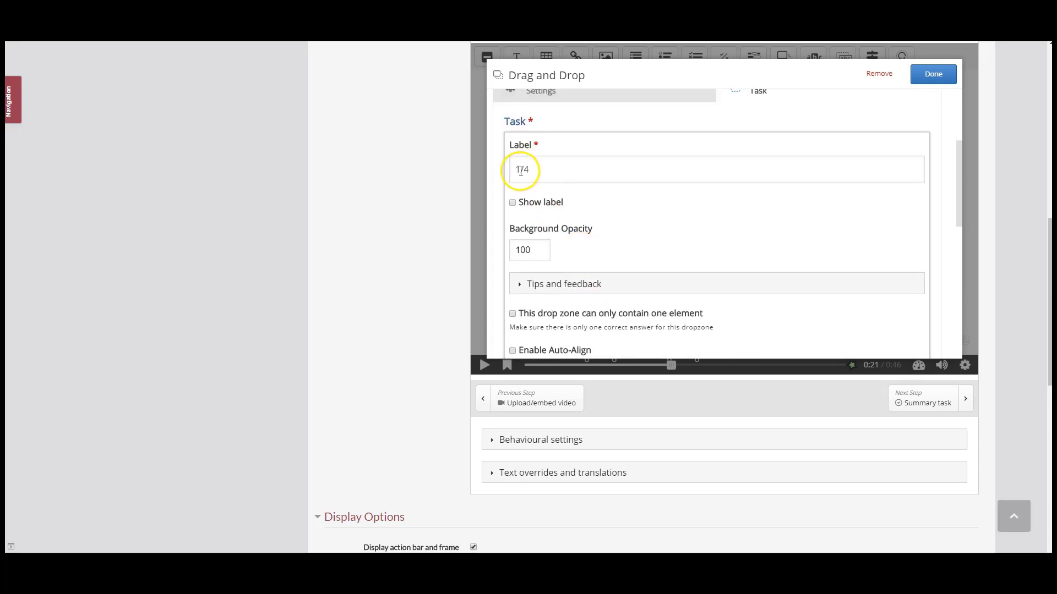
pyautogui.click(526, 192)
pyautogui.press('Delete')
pyautogui.write('2')
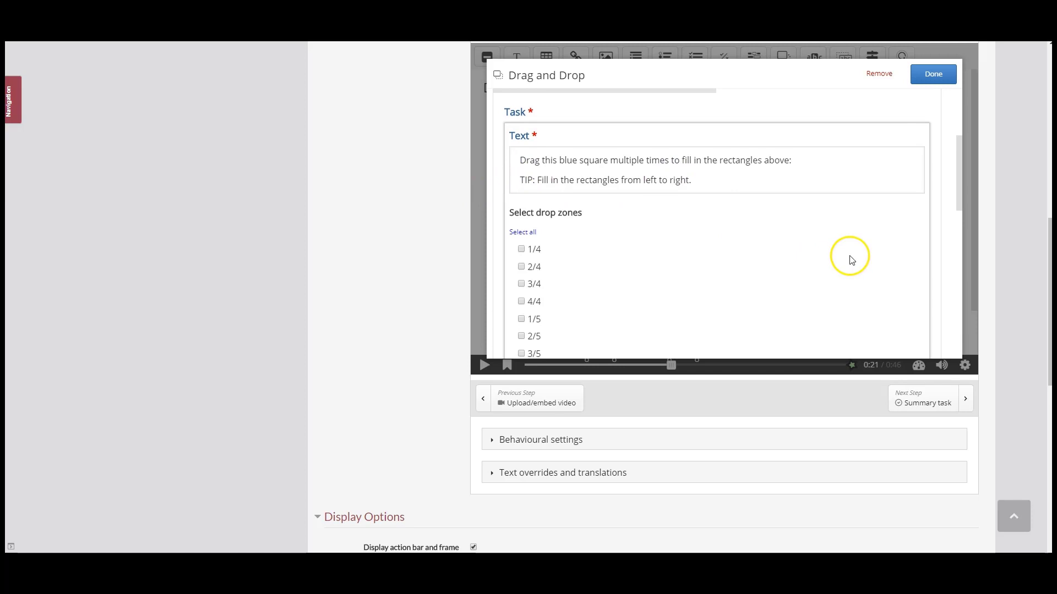
# - Widen the instruction text so each sentence fits one line, with the blue square at 540, 250
pyautogui.scroll(-4, 849, 255)
pyautogui.click(908, 297)
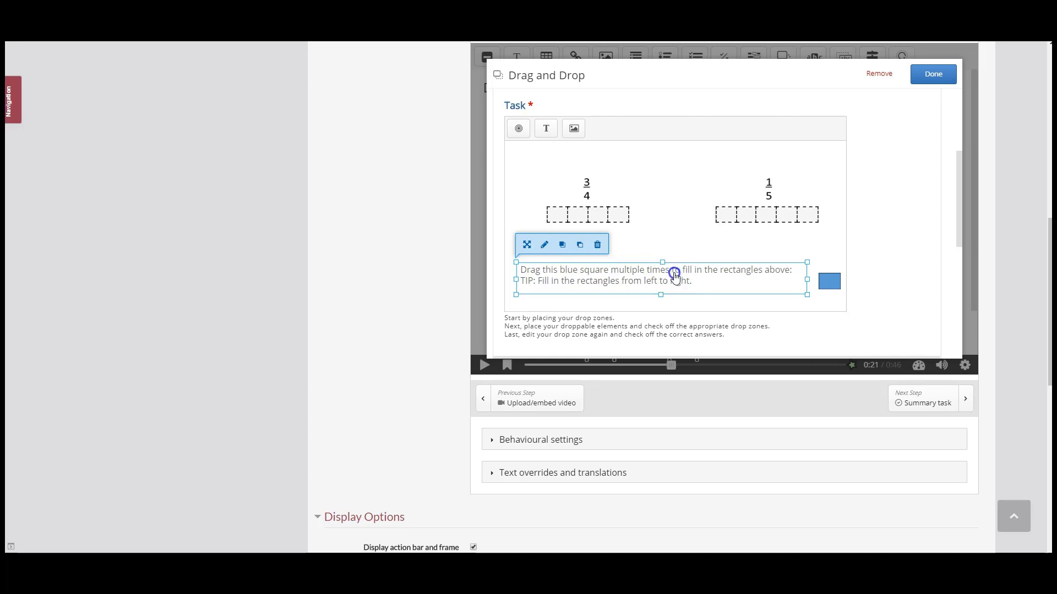
pyautogui.moveTo(819, 287); pyautogui.dragTo(802, 289)
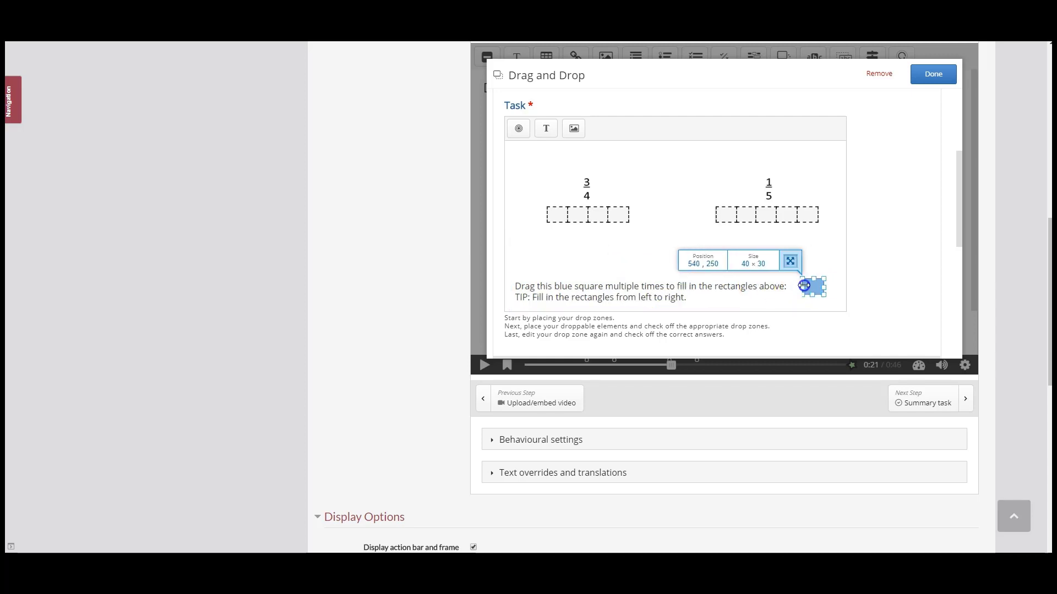
pyautogui.scroll(2, 896, 335)
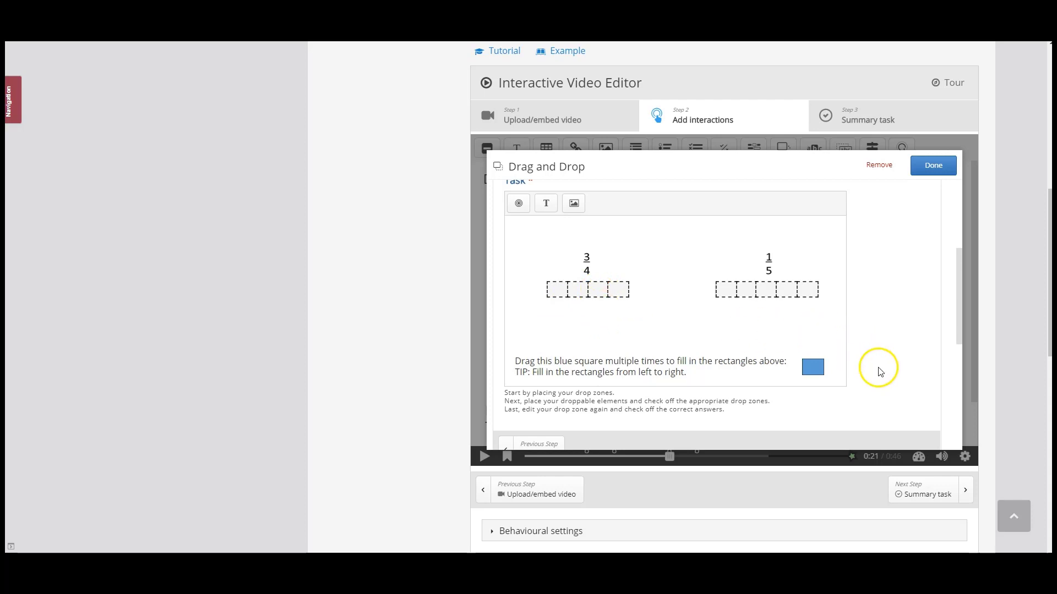
# - Allow the blue square to be dropped into all nine fraction drop zones
pyautogui.doubleClick(815, 372)
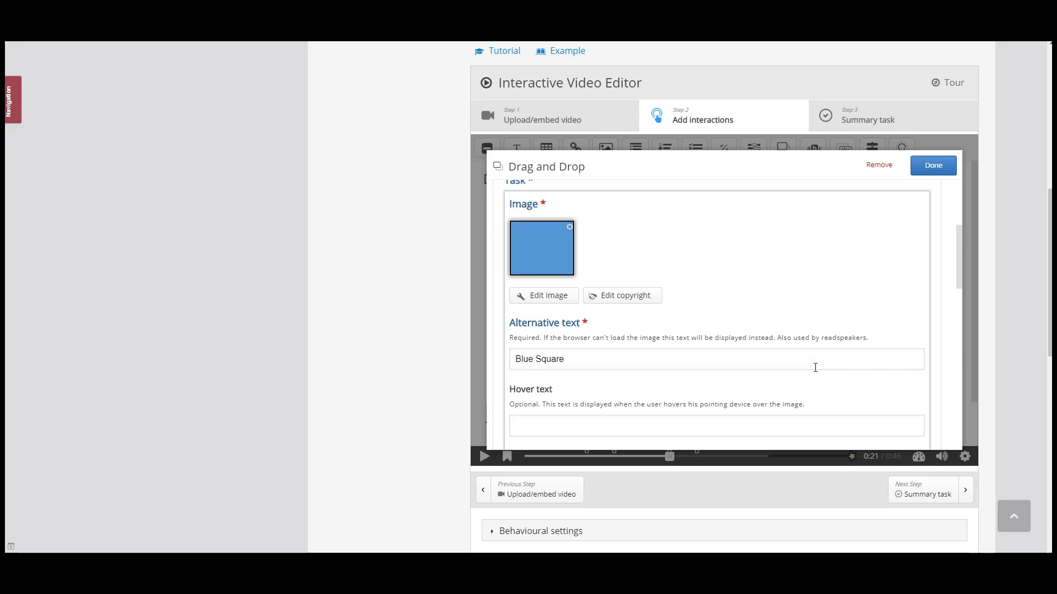
pyautogui.scroll(-4, 706, 331)
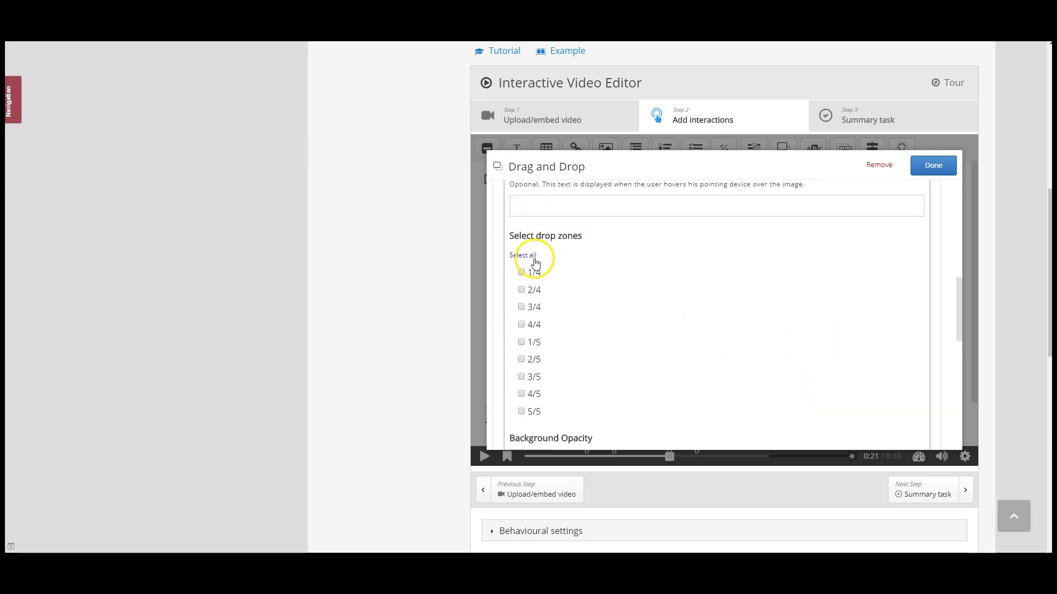
pyautogui.click(533, 257)
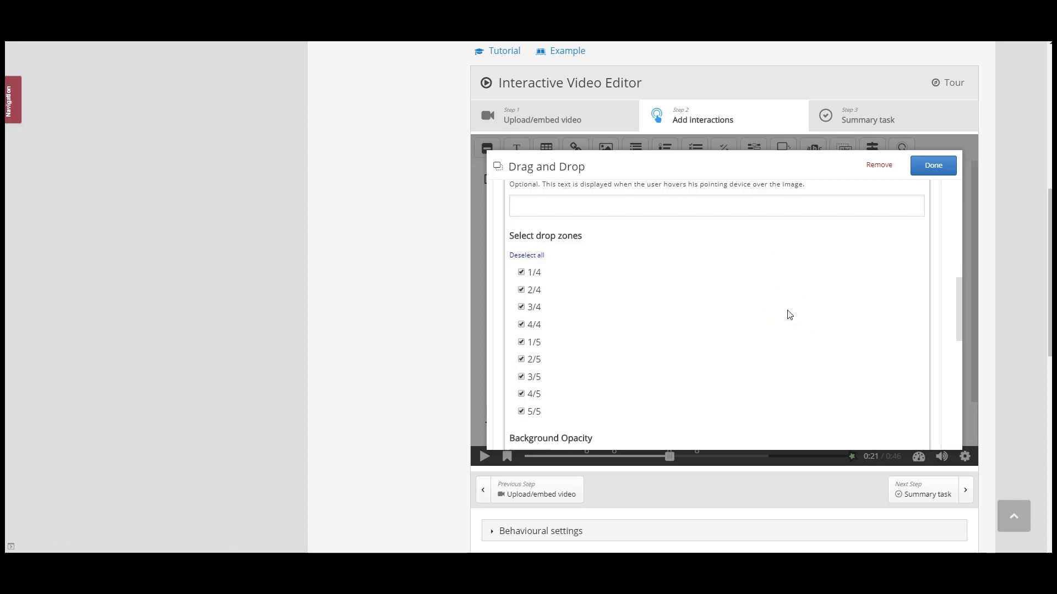
pyautogui.scroll(-4, 826, 364)
pyautogui.click(897, 315)
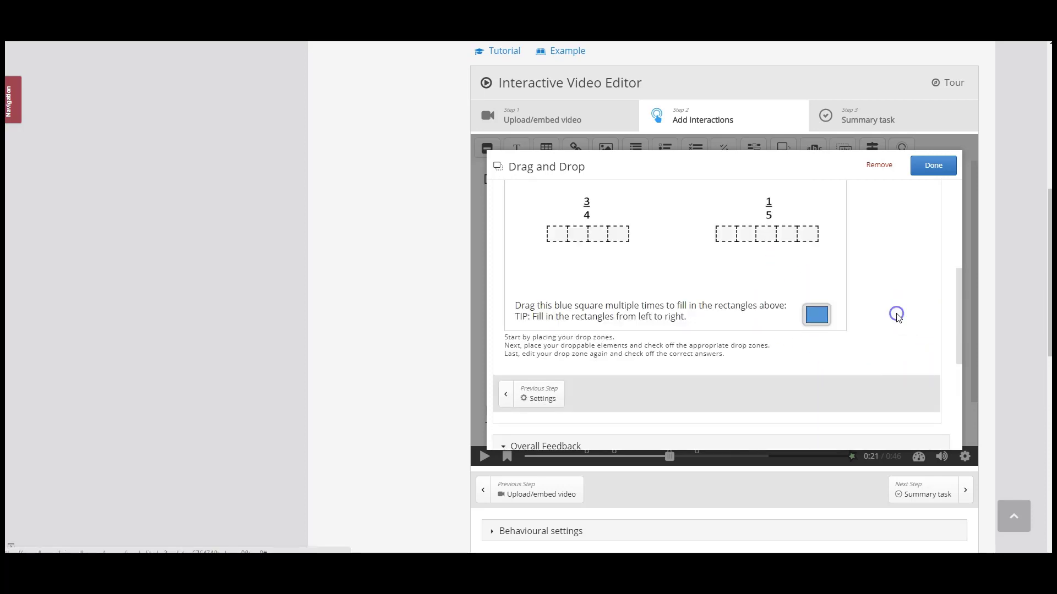
pyautogui.scroll(1, 825, 357)
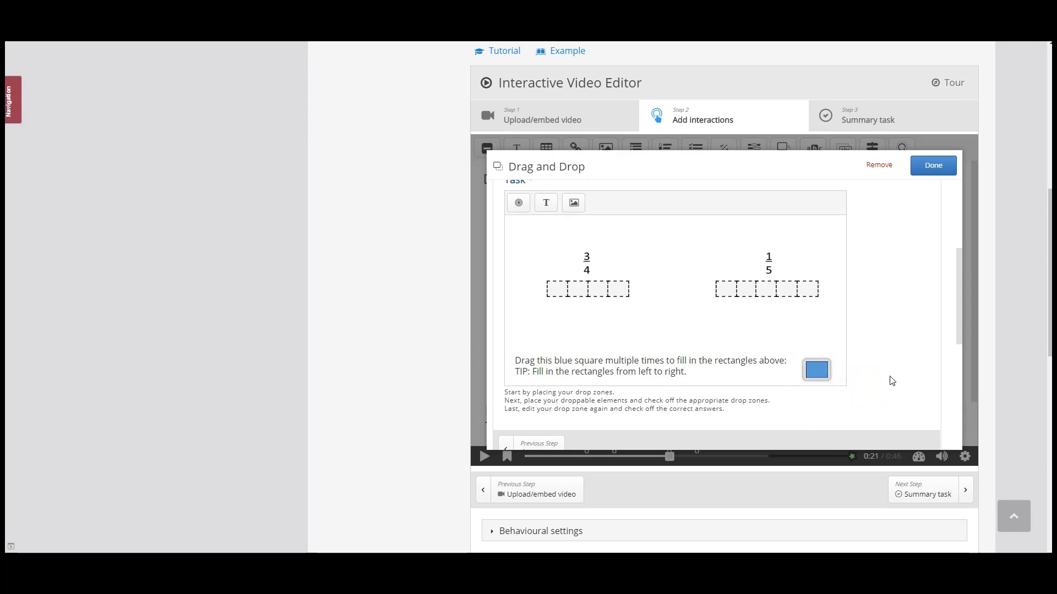
# - Set the blue square's Background Opacity to 0 for a fully transparent background
pyautogui.scroll(-1, 875, 378)
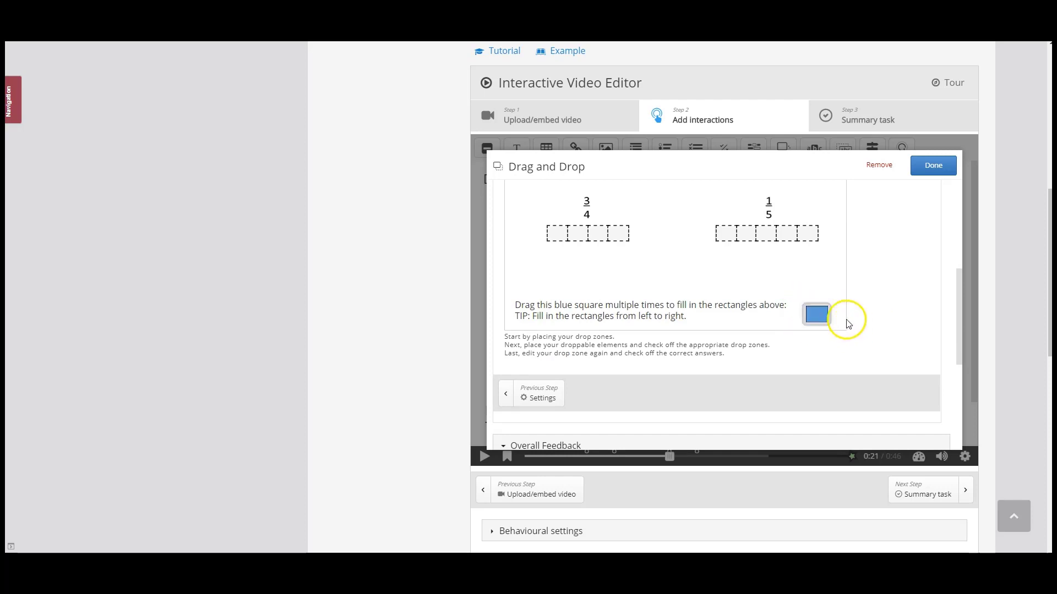
pyautogui.click(820, 318)
pyautogui.doubleClick(820, 317)
pyautogui.scroll(1, 585, 283)
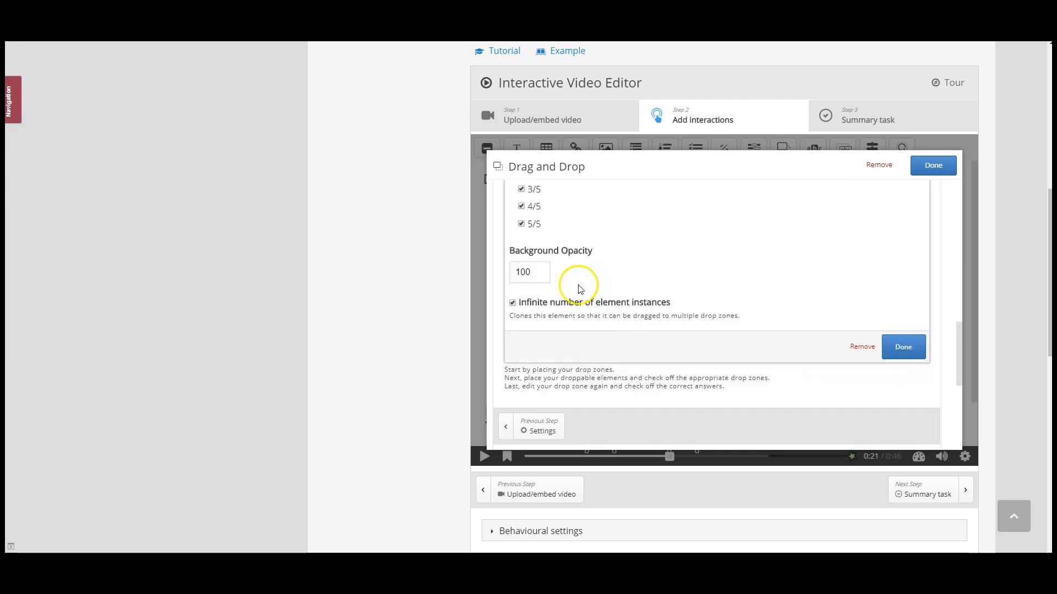
pyautogui.write('0')
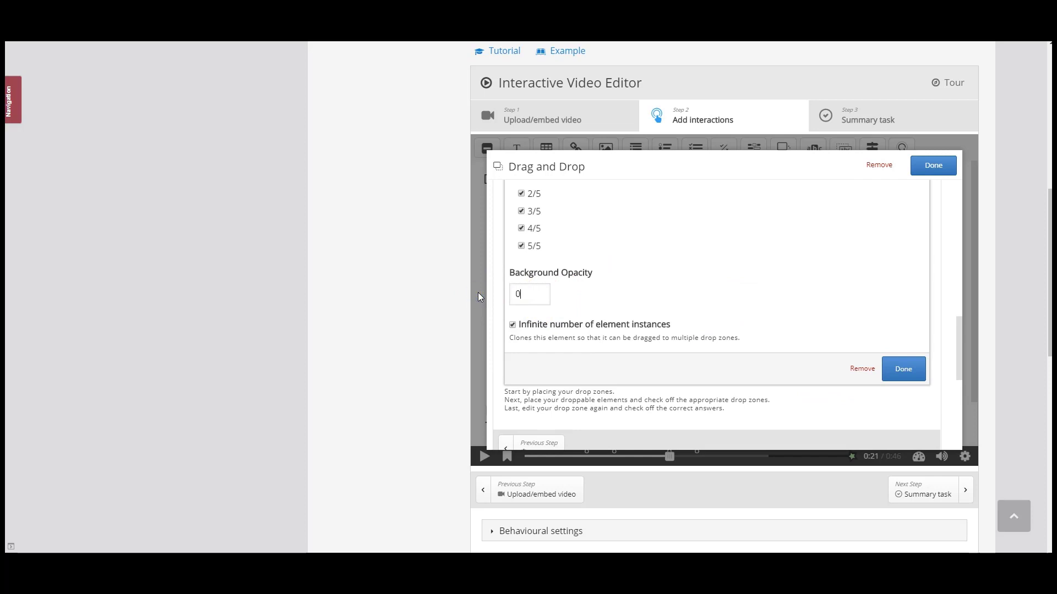
pyautogui.click(900, 367)
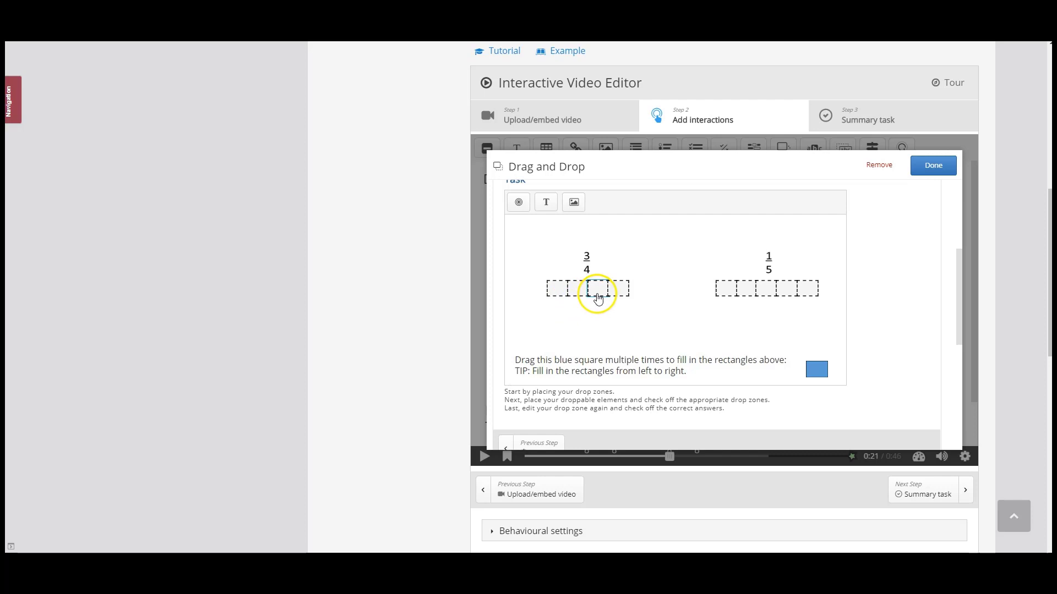
# - Go through the 3/4 drop zones and tick Blue Square as correct in the first 1/5 zone
pyautogui.doubleClick(559, 292)
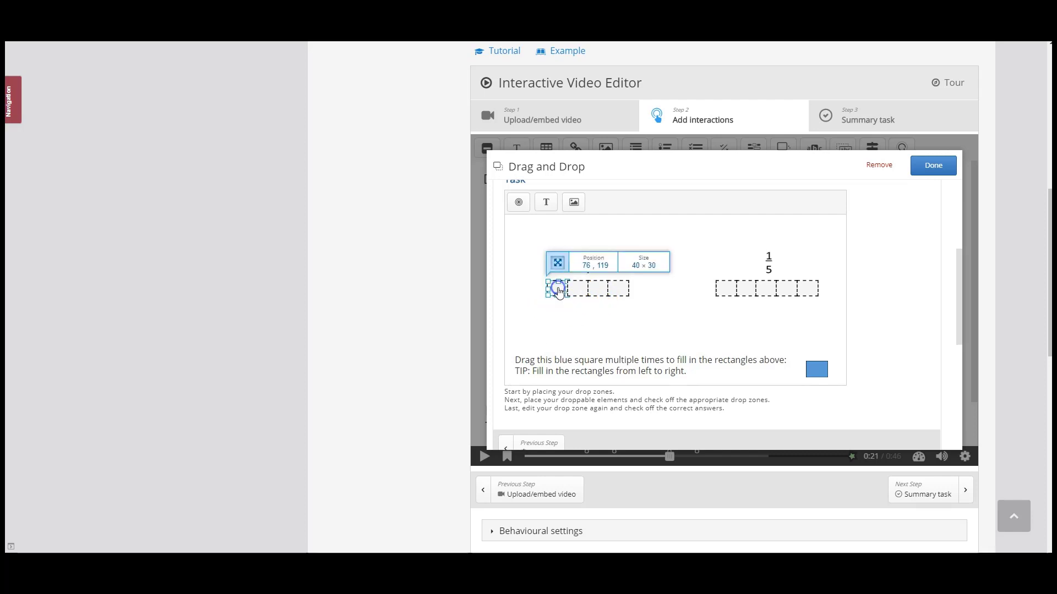
pyautogui.scroll(3, 625, 325)
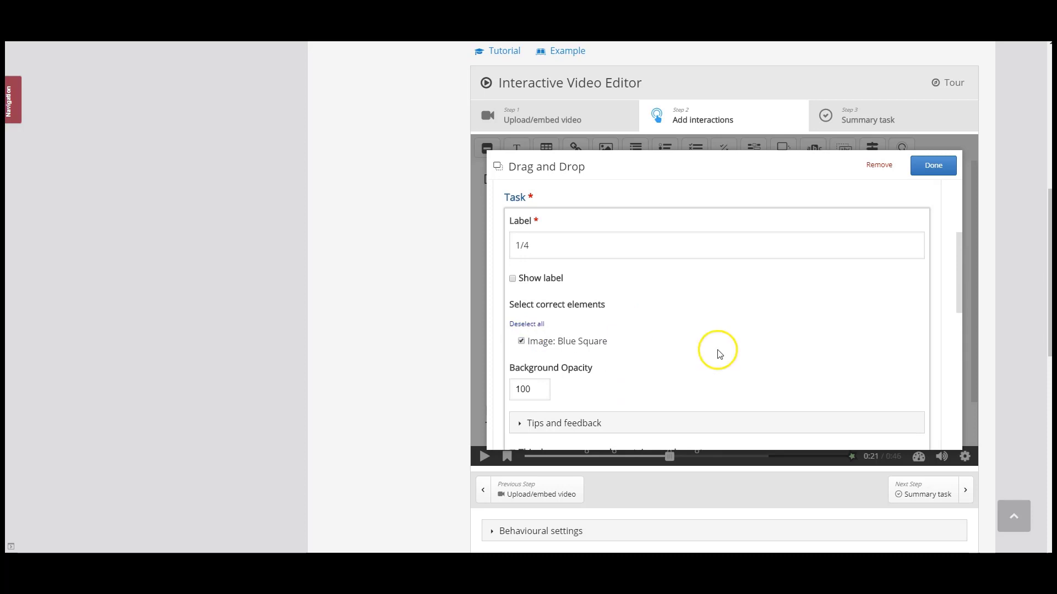
pyautogui.scroll(-5, 787, 361)
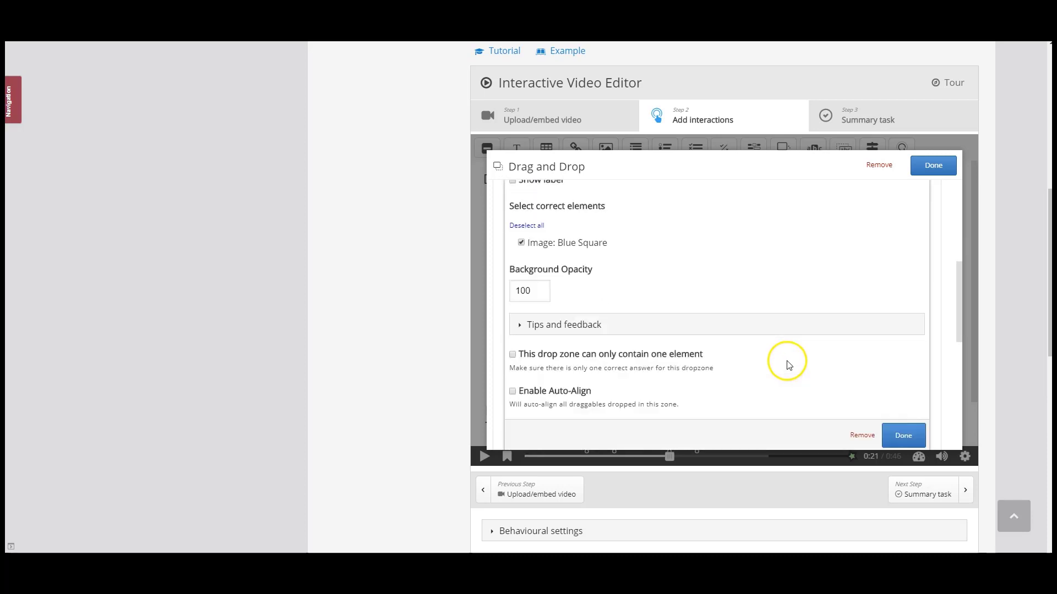
pyautogui.click(900, 424)
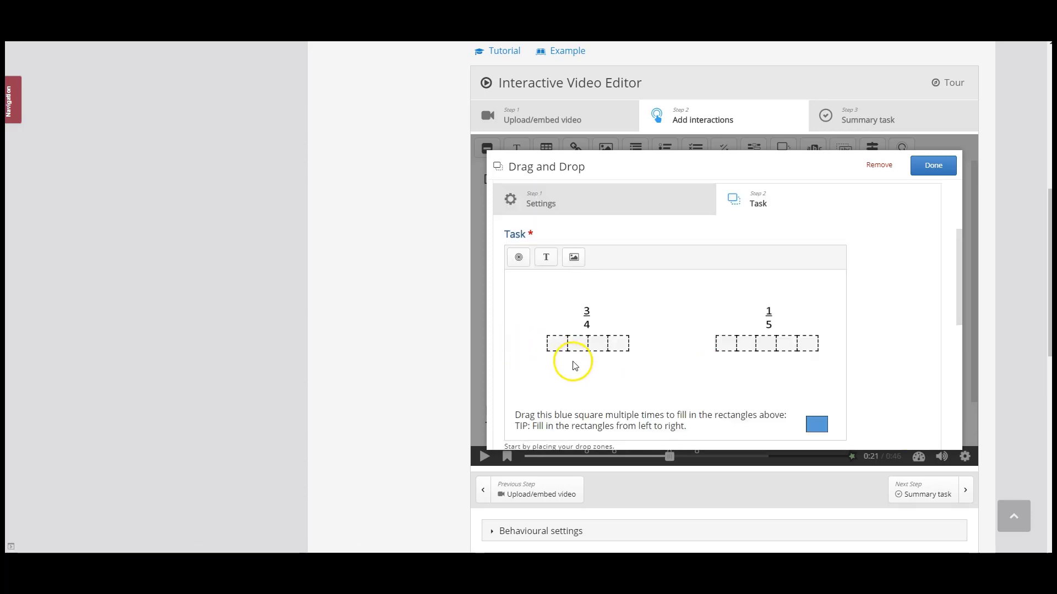
pyautogui.doubleClick(576, 344)
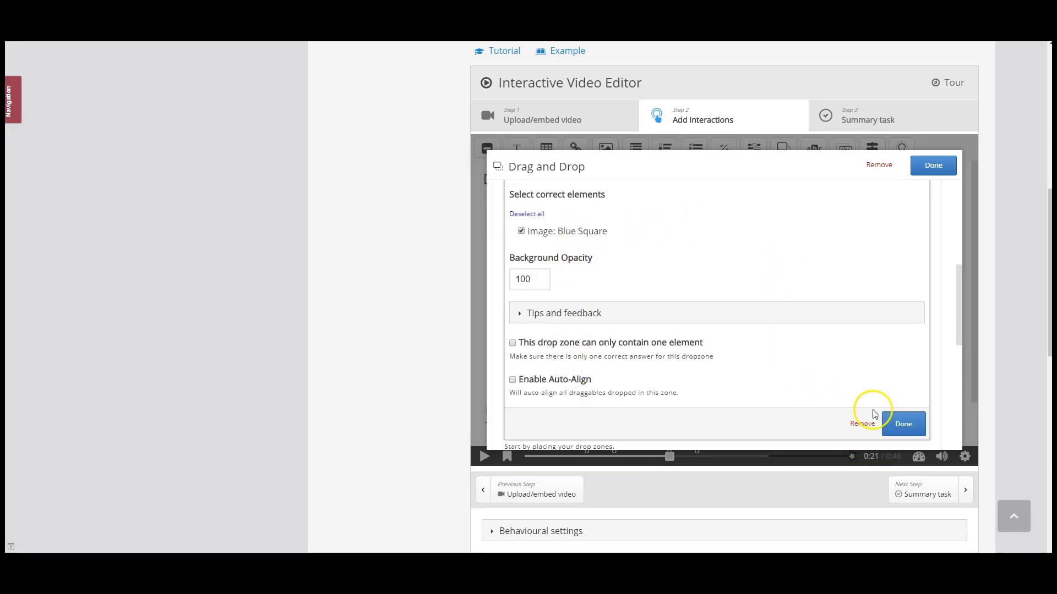
pyautogui.click(903, 429)
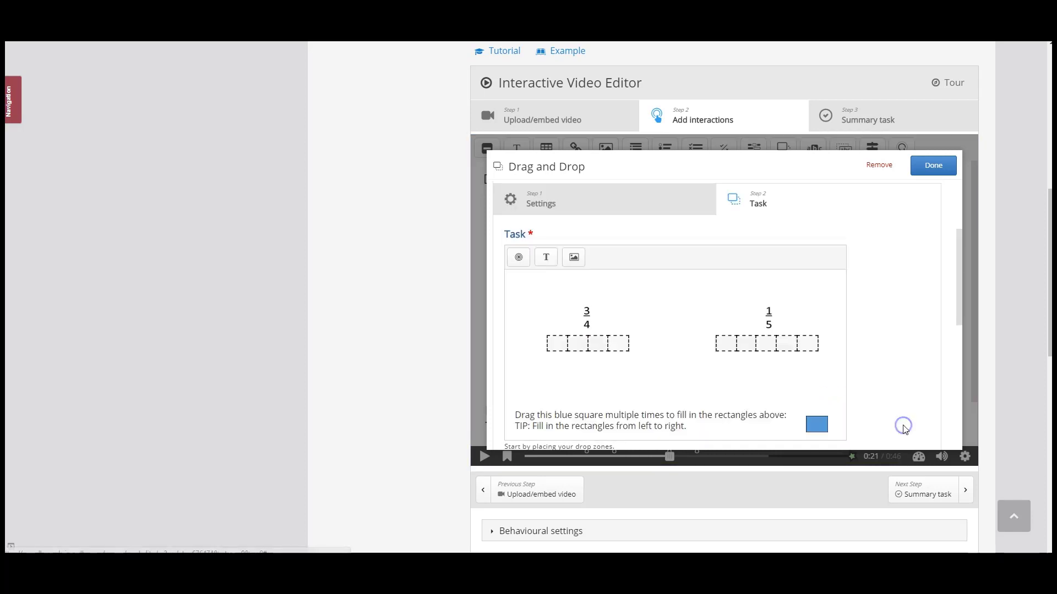
pyautogui.click(598, 346)
pyautogui.click(598, 346)
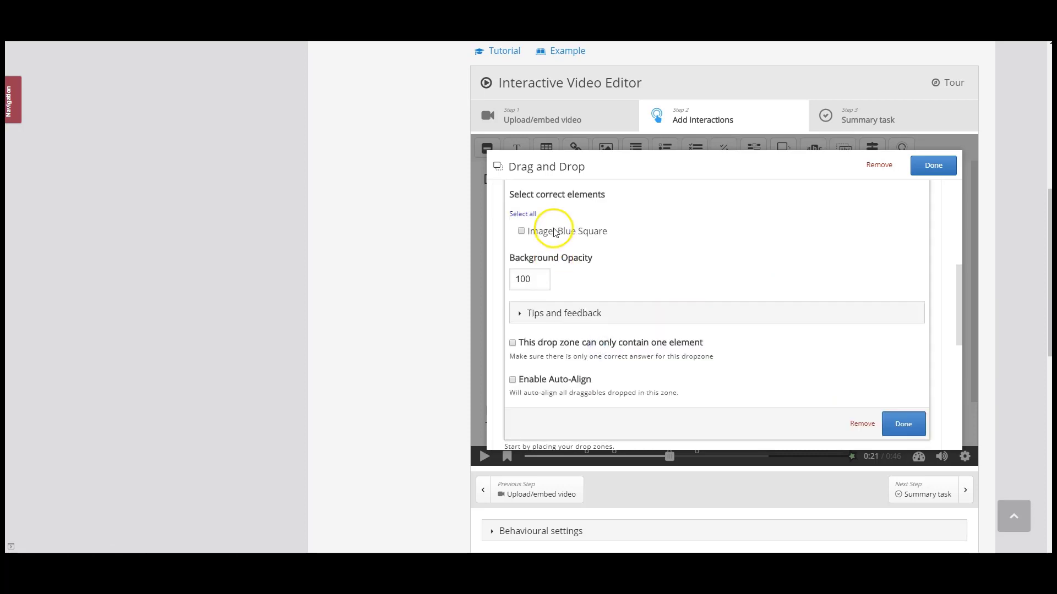
pyautogui.click(893, 424)
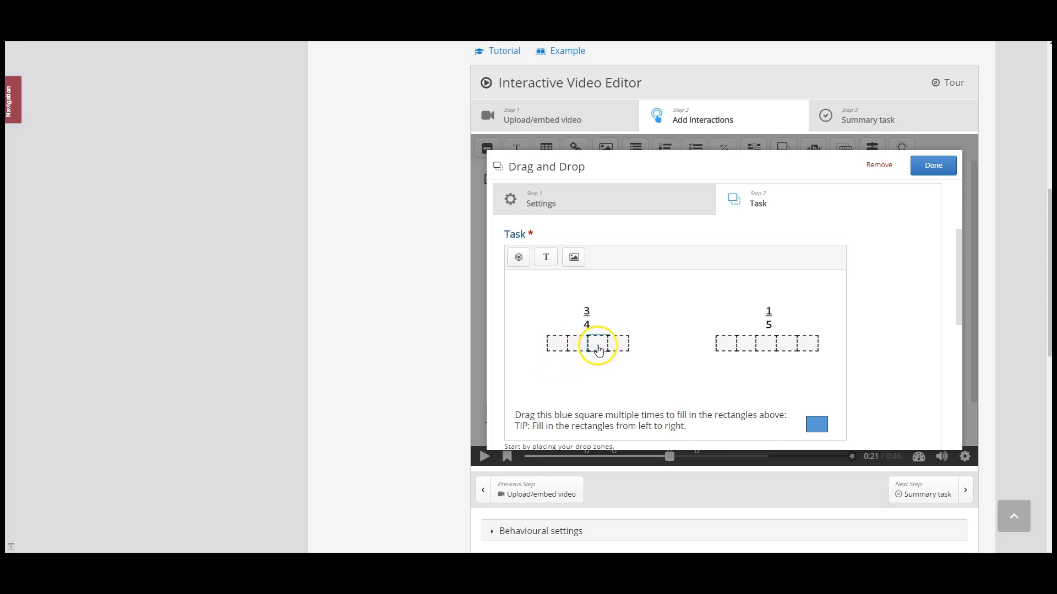
pyautogui.doubleClick(727, 348)
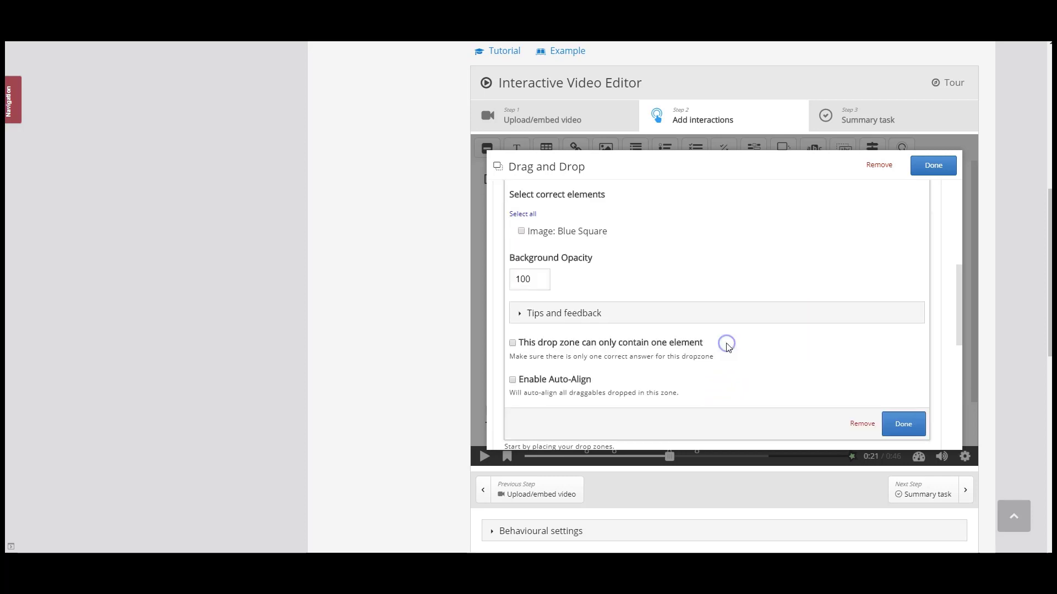
pyautogui.click(522, 231)
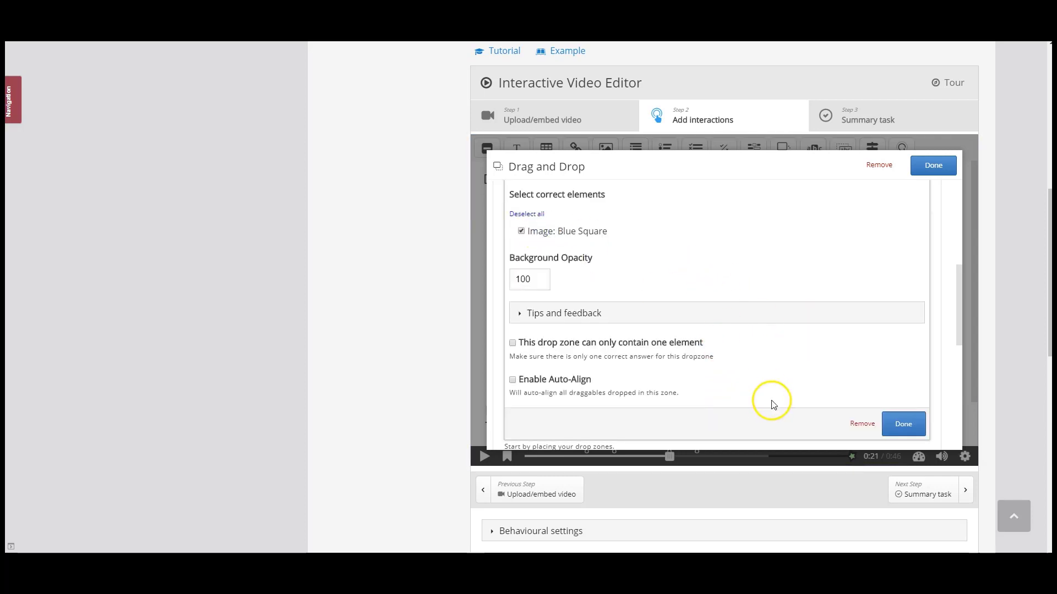
pyautogui.click(901, 427)
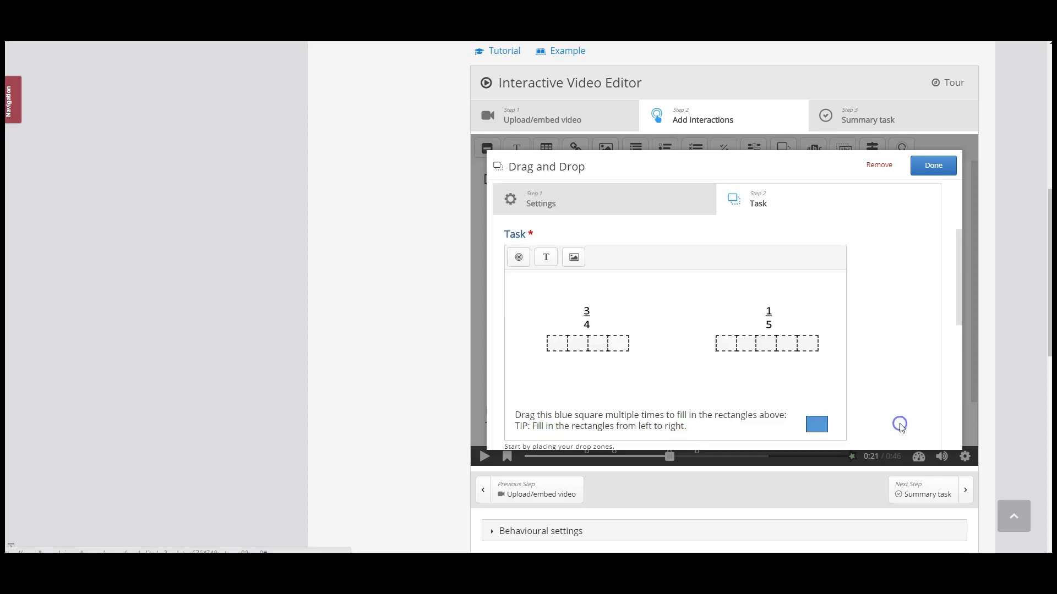
# - Finish and close the Drag and Drop interaction editor
pyautogui.scroll(-1, 764, 436)
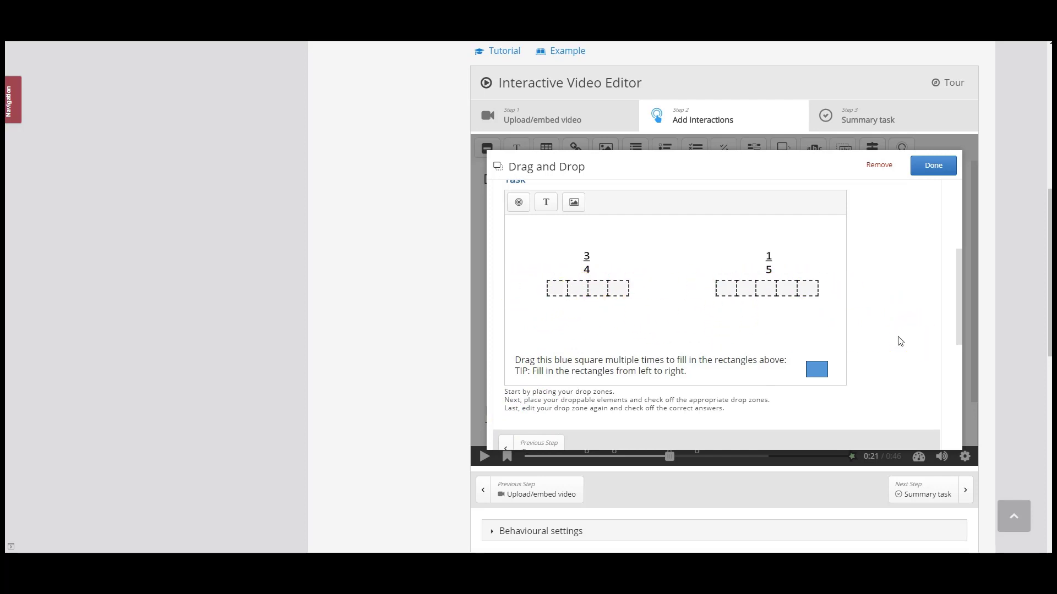
pyautogui.scroll(1, 897, 338)
pyautogui.scroll(-1, 897, 338)
pyautogui.click(934, 166)
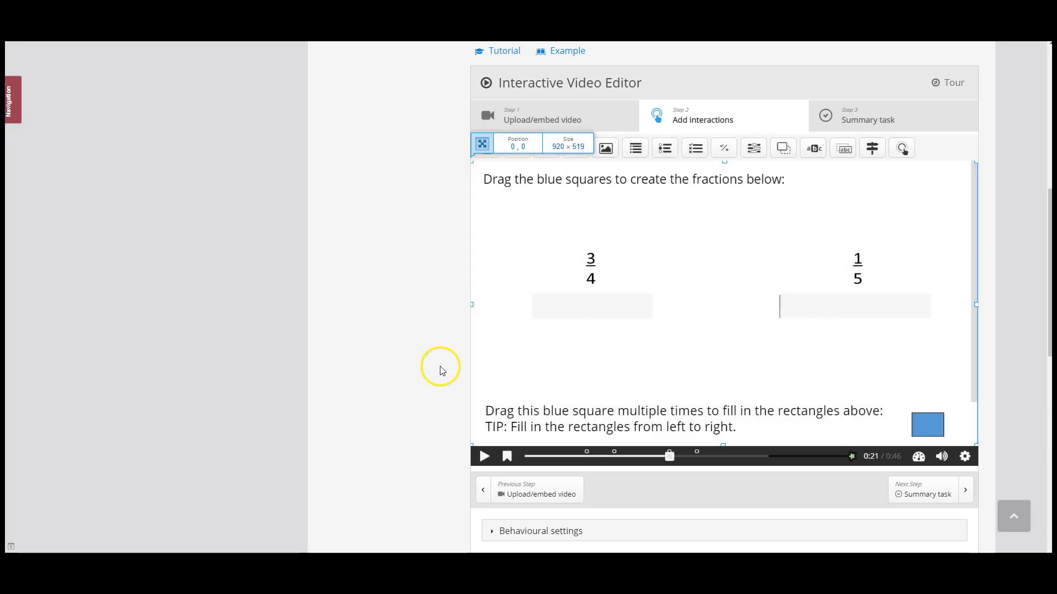
# - Save the interactive video and display the Common Fractions Self Test 1 activity
pyautogui.scroll(-1, 371, 376)
pyautogui.scroll(-7, 371, 375)
pyautogui.click(626, 495)
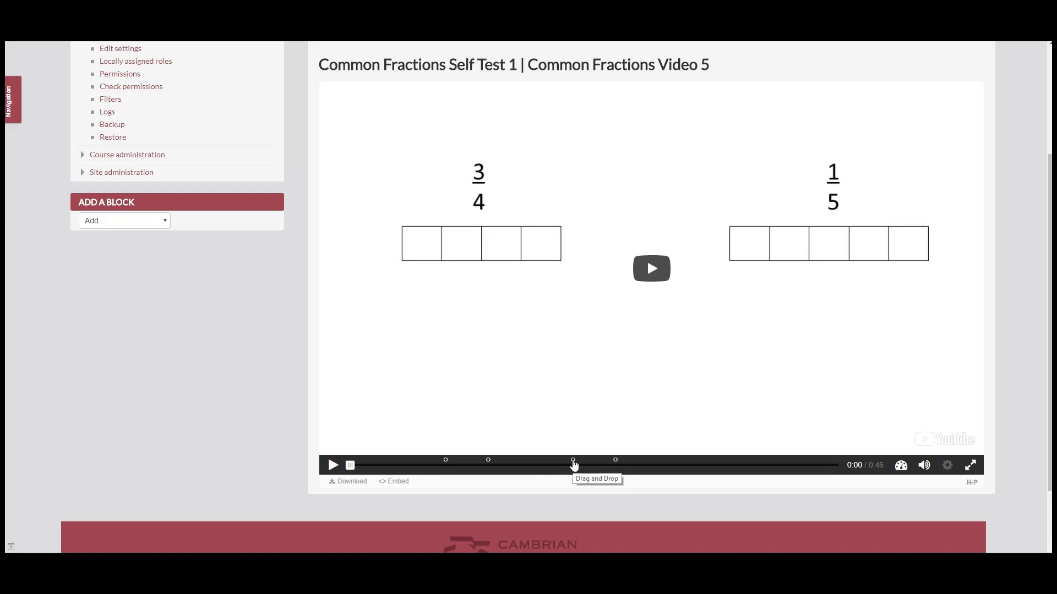
# - Jump to the exercise at 0:21 and drag blue squares into three 3/4 cells
pyautogui.click(574, 465)
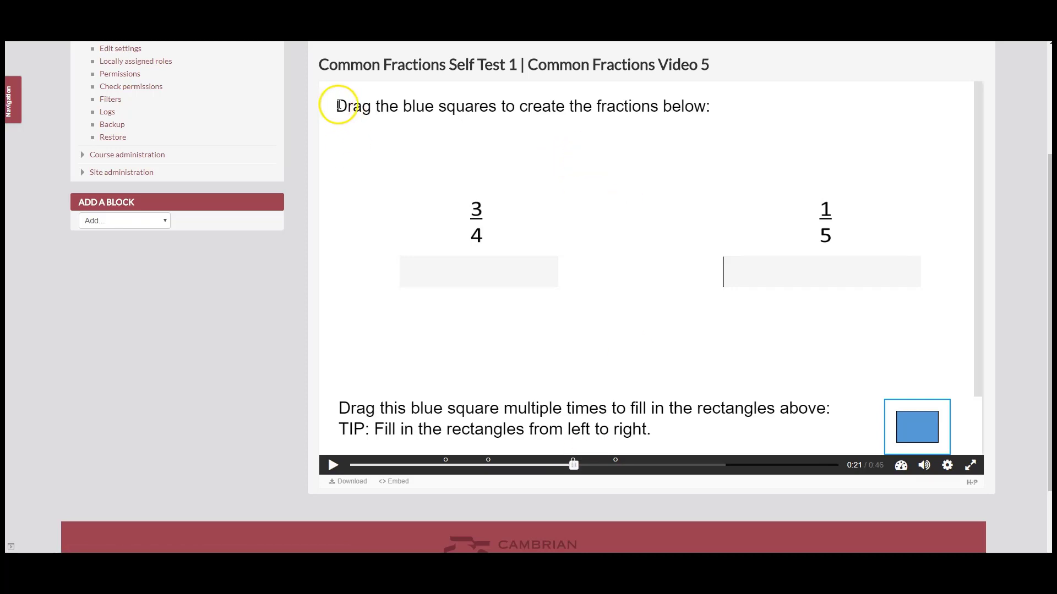
pyautogui.moveTo(337, 105); pyautogui.dragTo(697, 106)
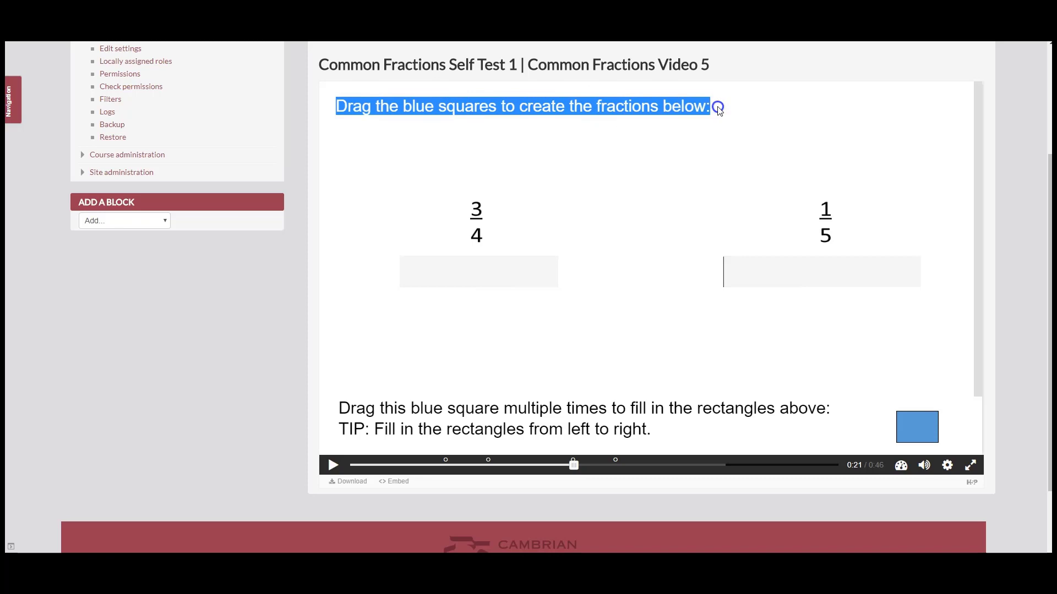
pyautogui.moveTo(917, 427); pyautogui.dragTo(425, 279)
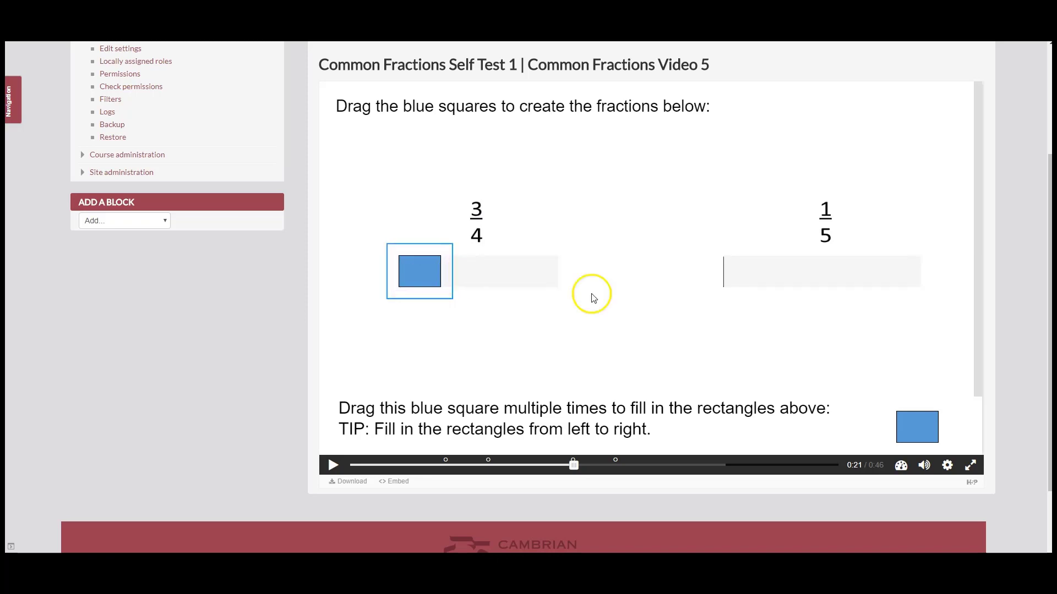
pyautogui.moveTo(929, 428); pyautogui.dragTo(502, 276)
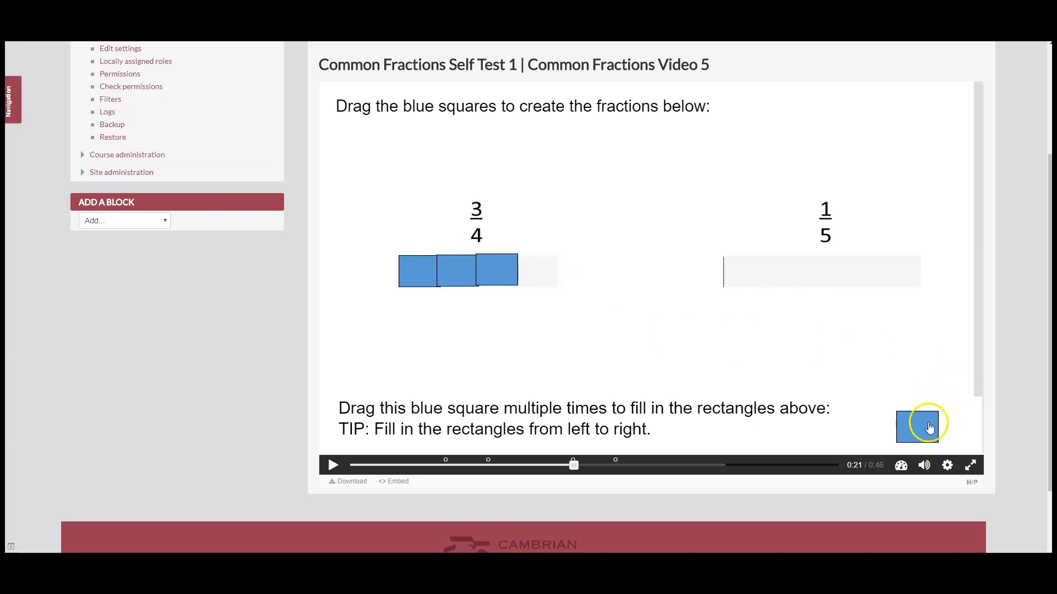
# - Drop a blue square into the first 1/5 cell and check the answers
pyautogui.moveTo(920, 427); pyautogui.dragTo(751, 272)
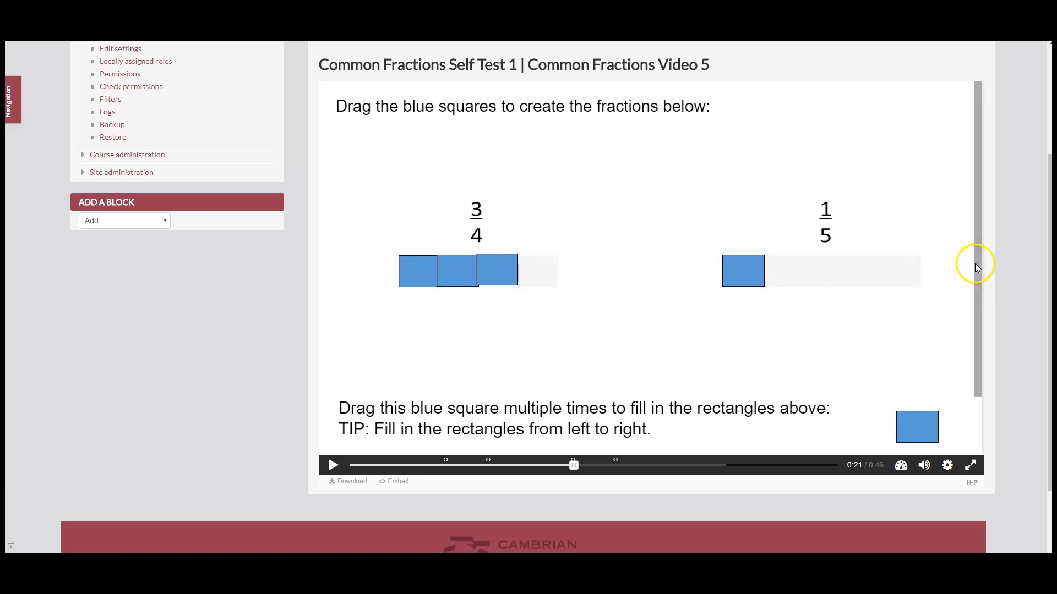
pyautogui.moveTo(975, 263); pyautogui.dragTo(975, 334)
pyautogui.click(395, 430)
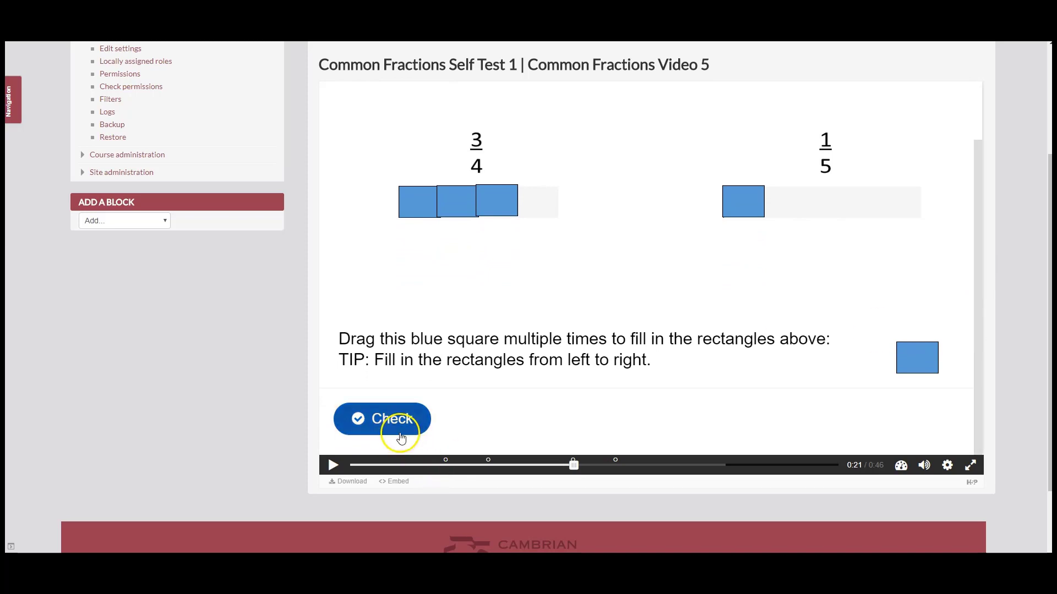
pyautogui.click(443, 353)
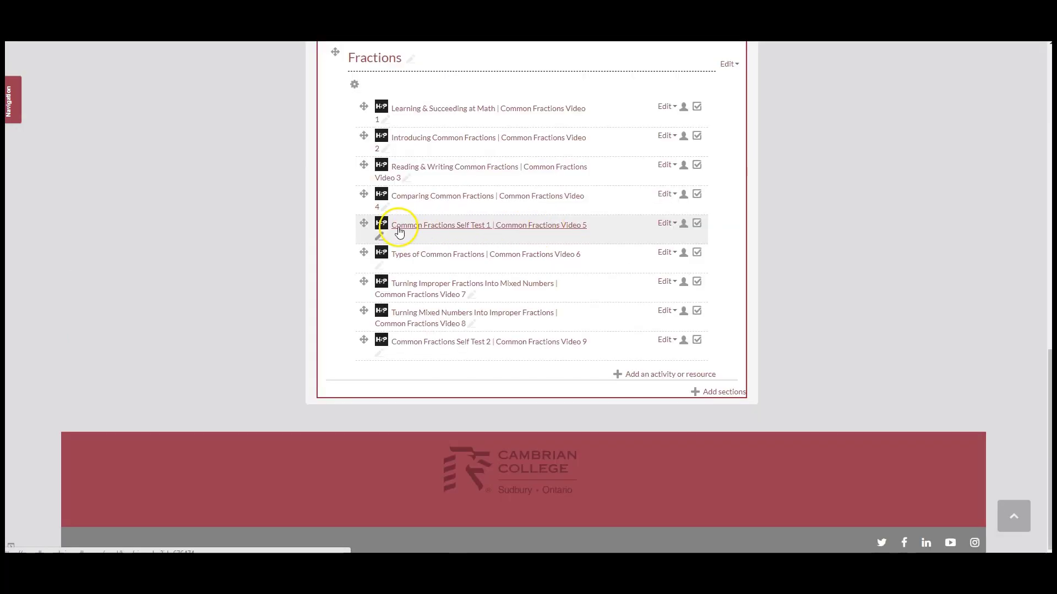
# - Reload the Common Fractions Self Test 1 activity page so the video resets to 0:00
pyautogui.click(574, 225)
pyautogui.scroll(-2, 423, 340)
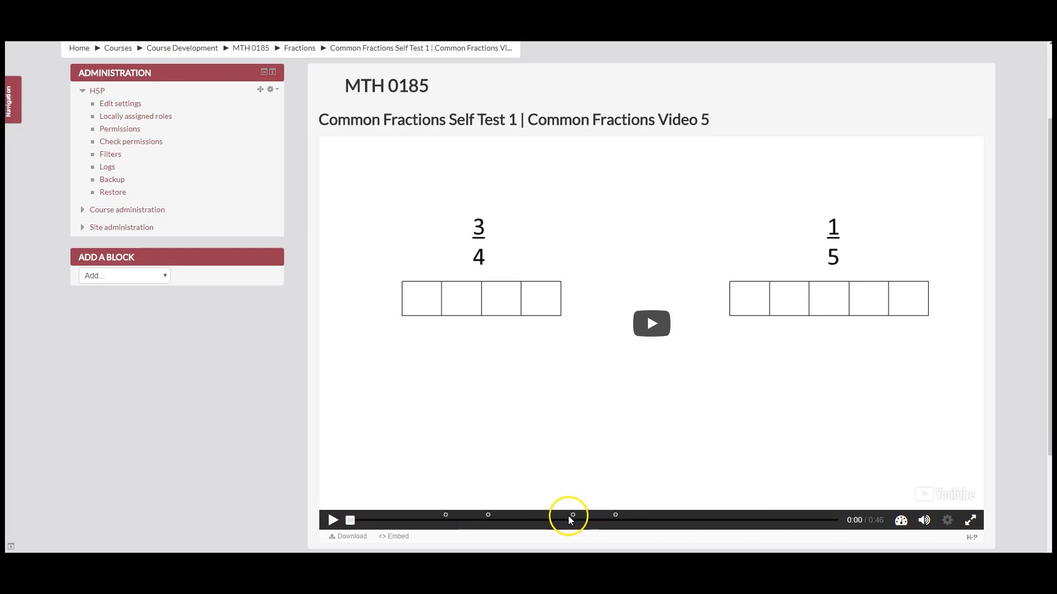